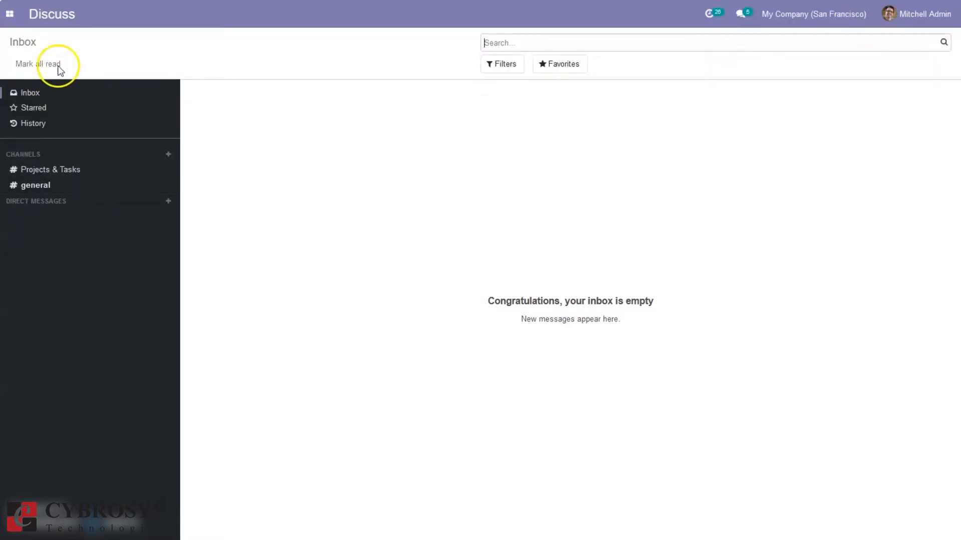
- Switch to the Manufacturing app and open its configuration settings
click(9, 14)
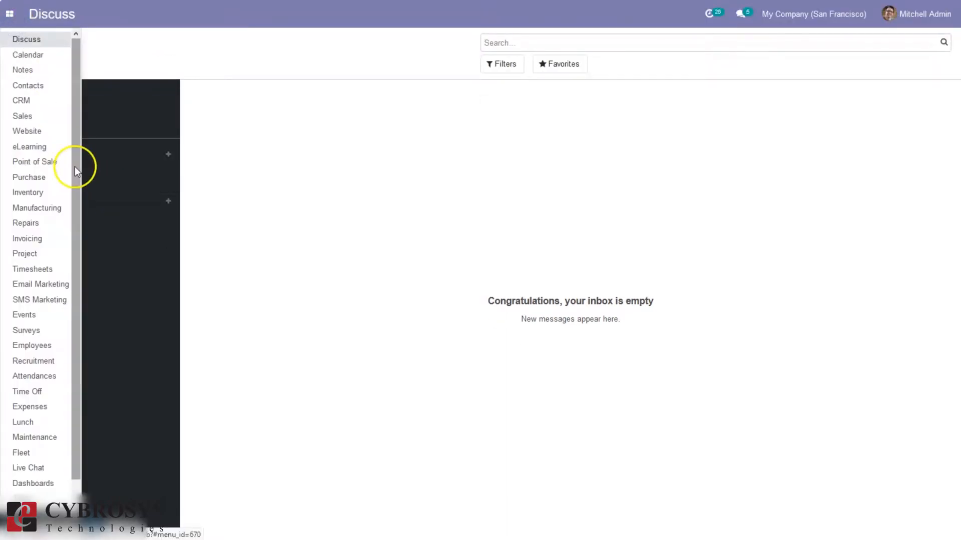
click(33, 208)
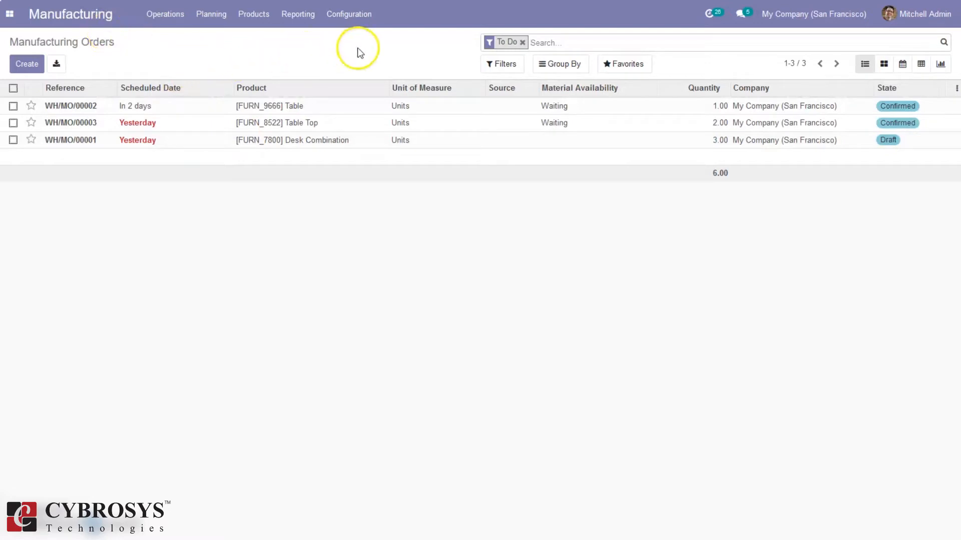
click(345, 20)
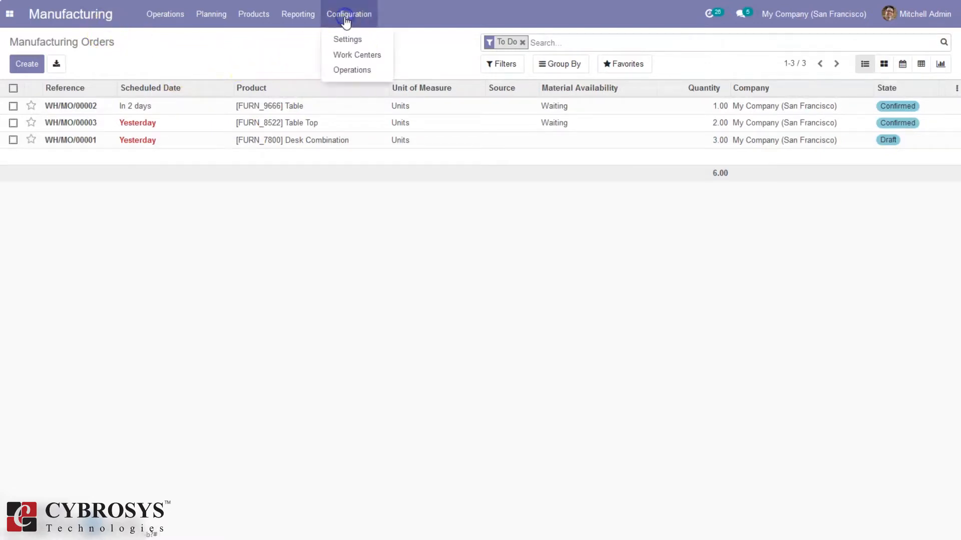
click(349, 40)
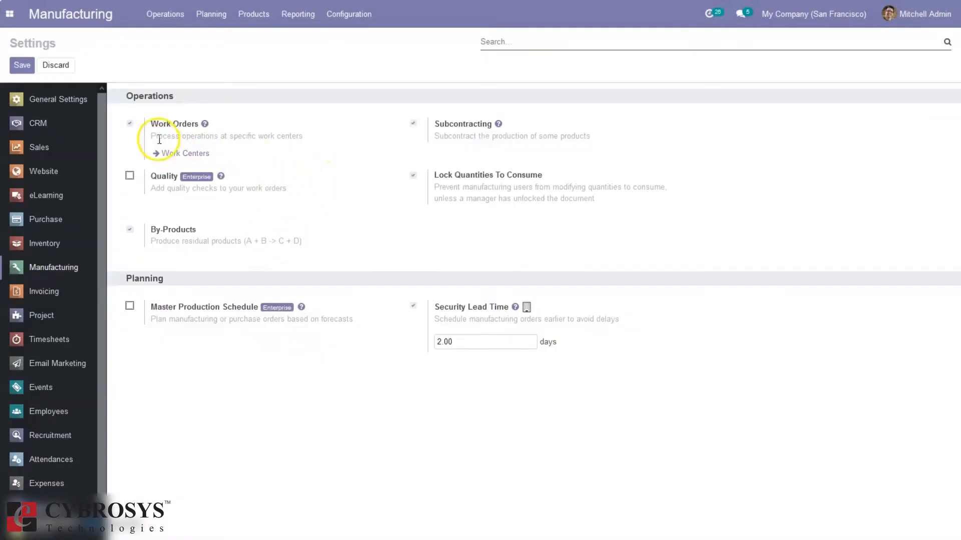
- Review the Work Orders, Lock Quantities To Consume and By-Products options and save the manufacturing settings
mouse_move(159, 135)
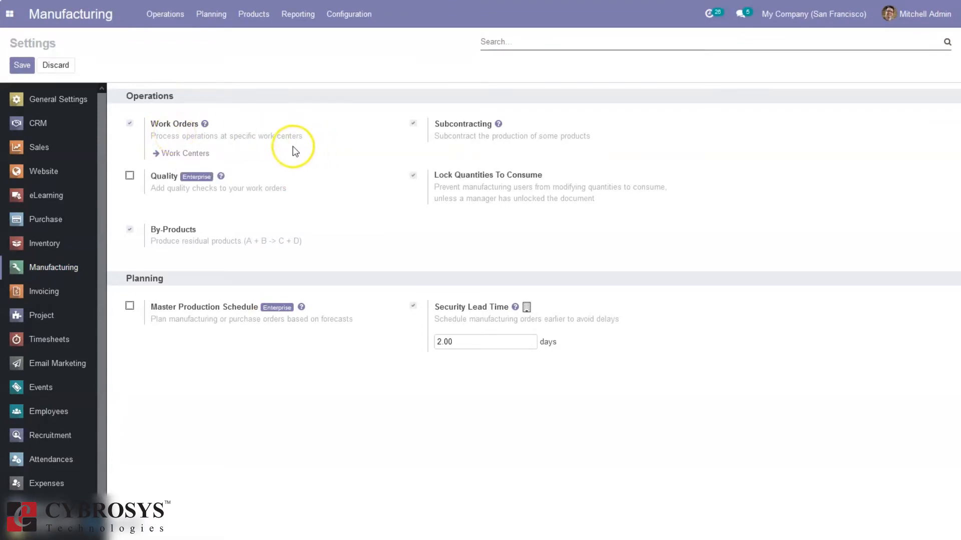
mouse_move(294, 151)
mouse_move(285, 133)
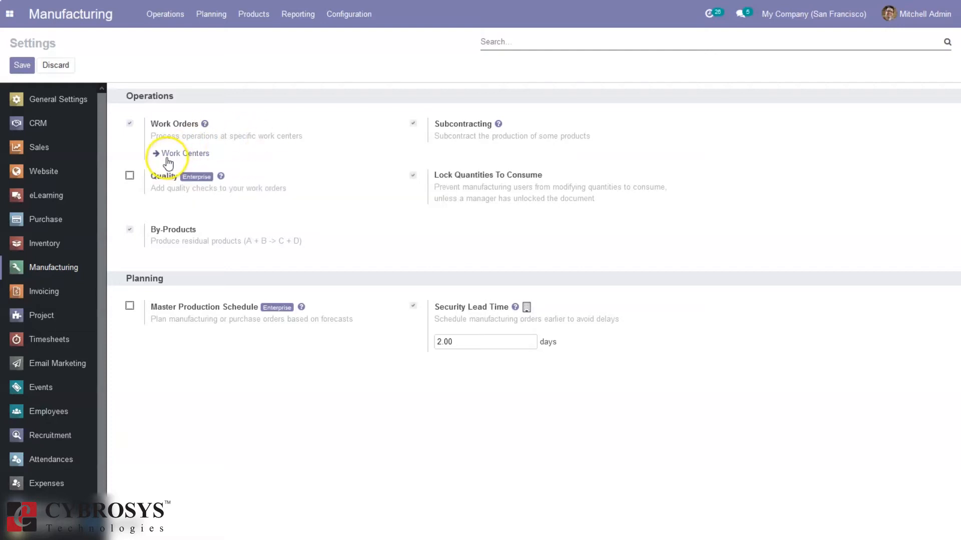
mouse_move(191, 161)
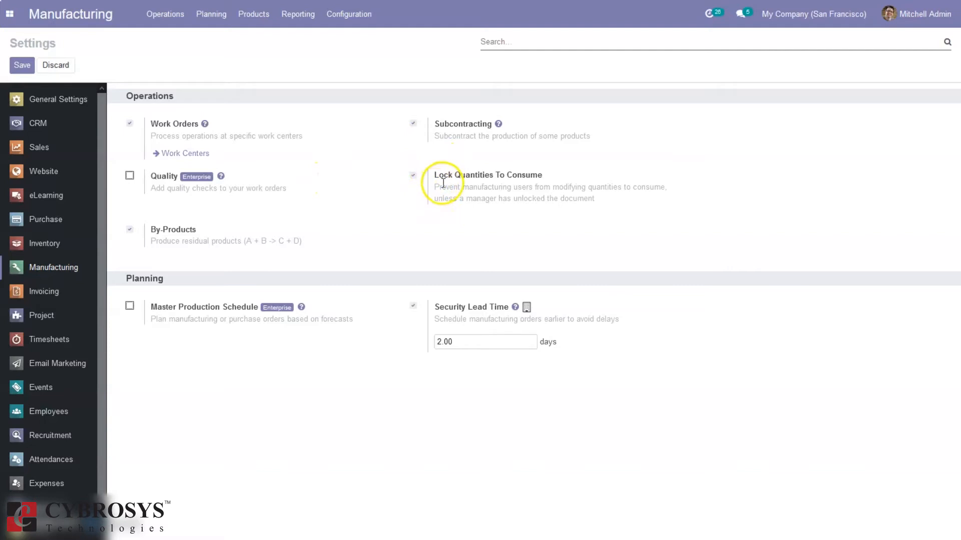
mouse_move(445, 187)
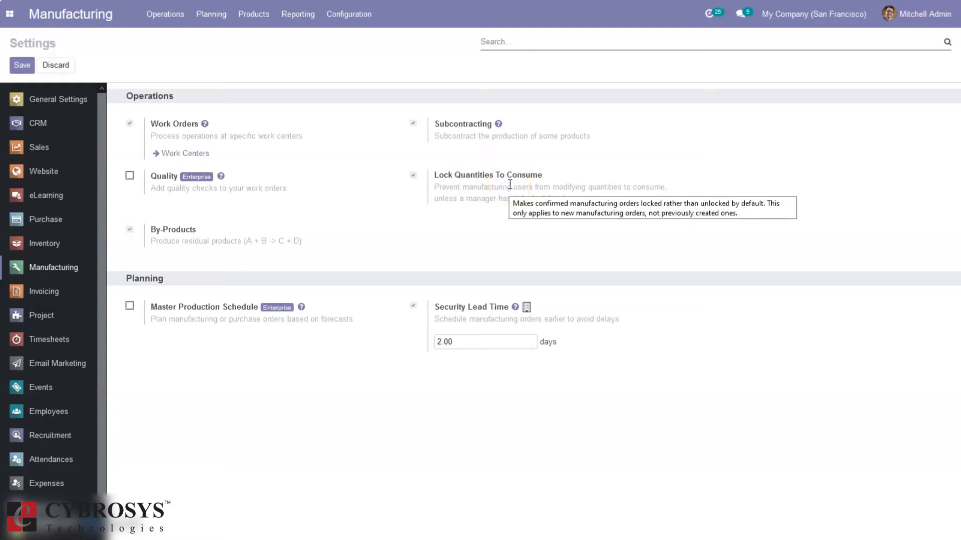
mouse_move(187, 242)
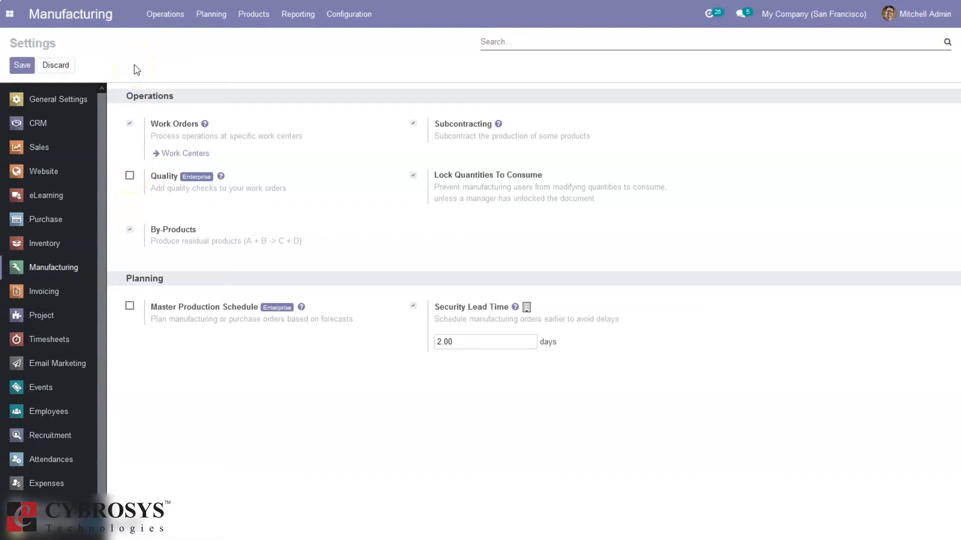
click(22, 65)
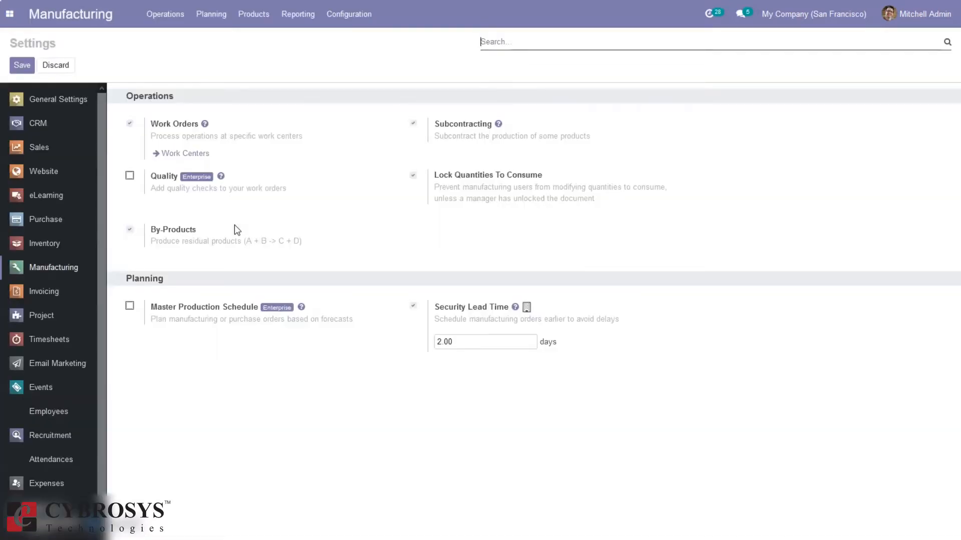
- Open the Bench record from the list of bills of materials
click(257, 18)
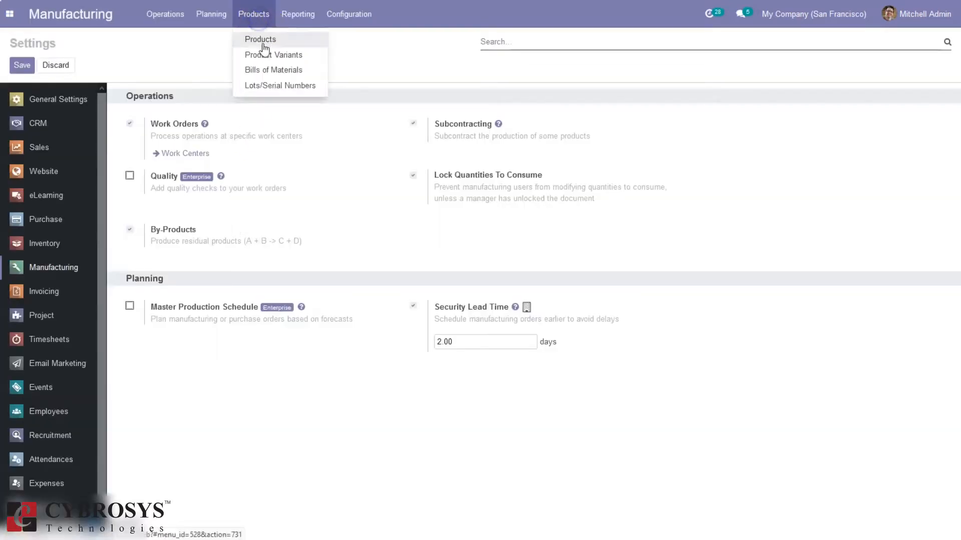
click(268, 73)
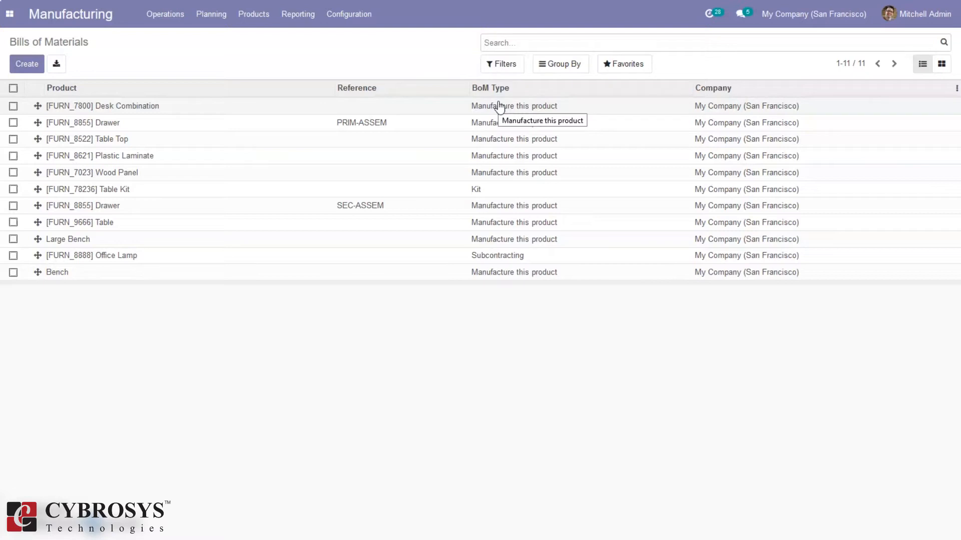
click(445, 273)
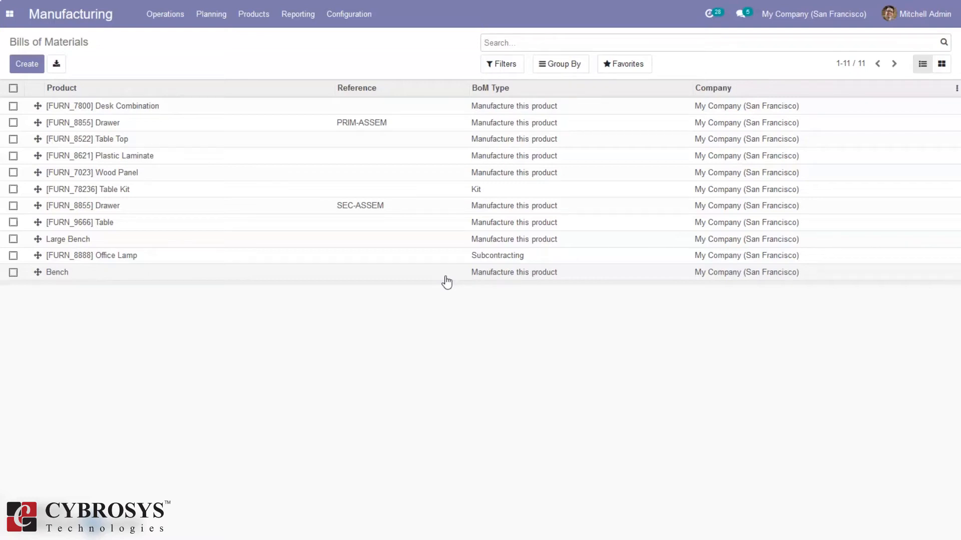
click(484, 275)
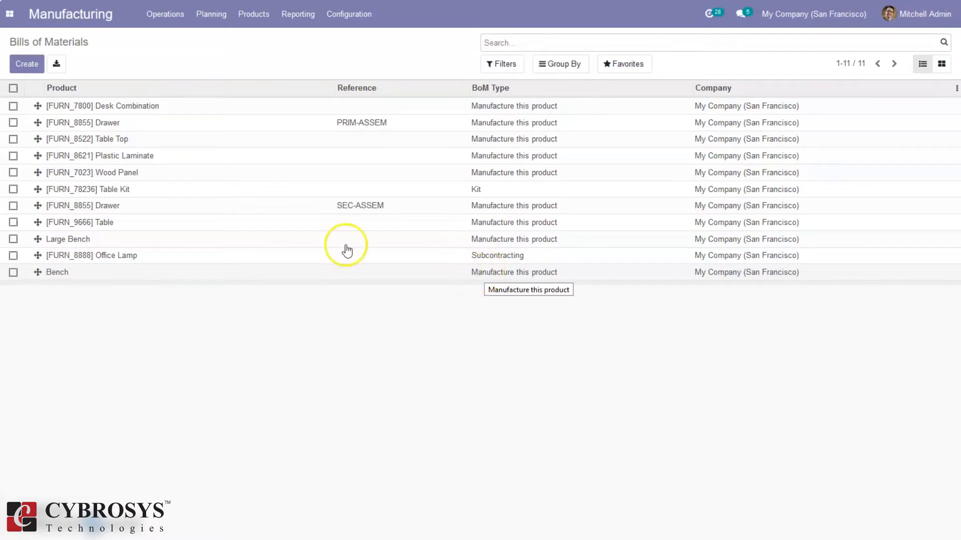
click(130, 274)
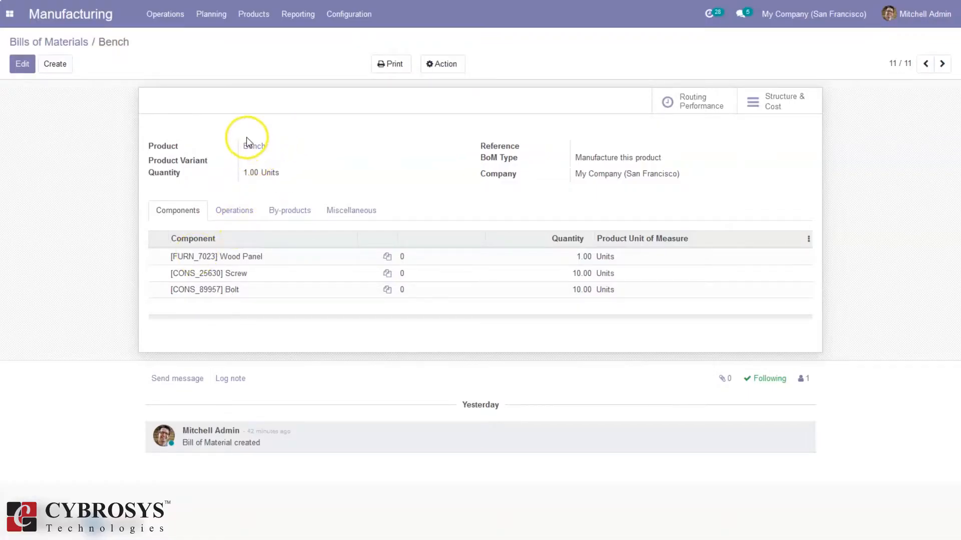
- Edit the Bench bill of materials and add a "Cutting" operation at work center Assembly Line 1
click(231, 212)
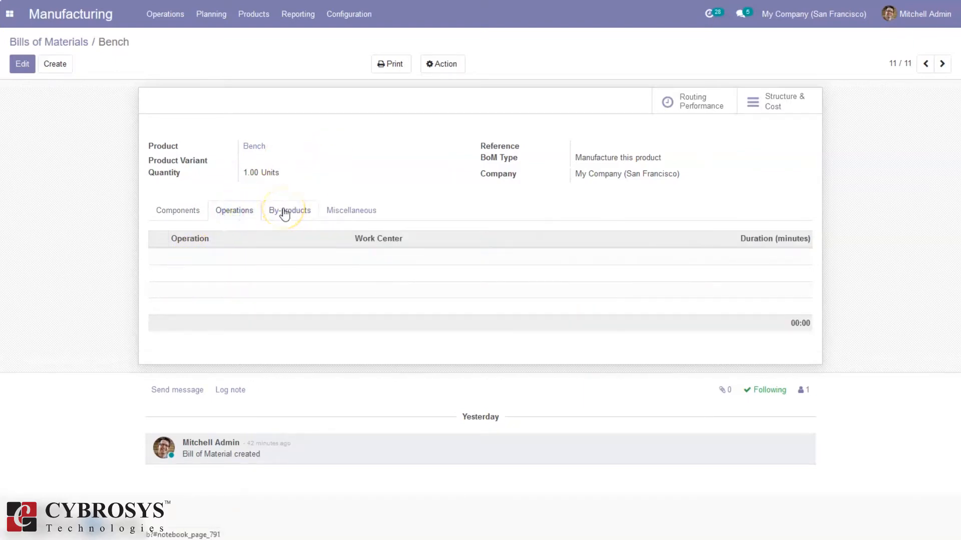
click(23, 64)
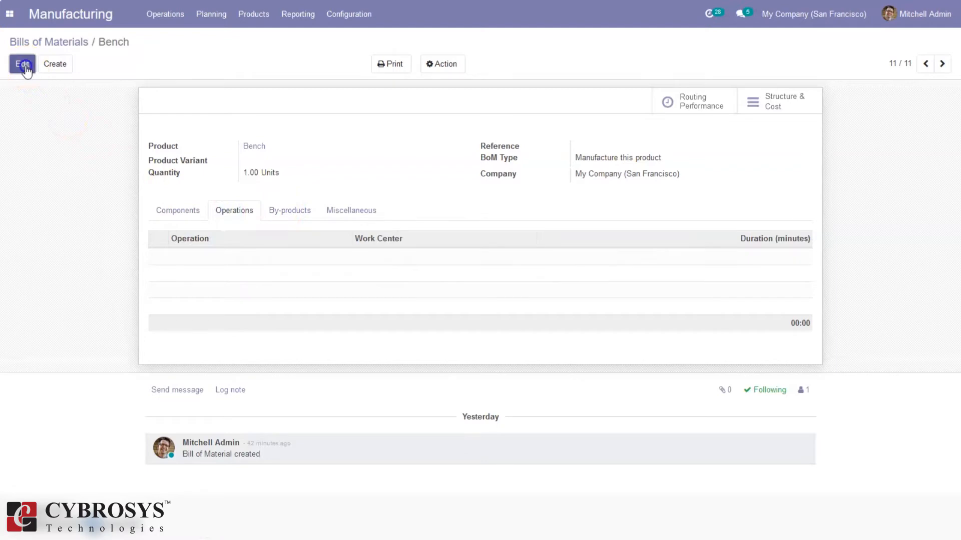
click(195, 301)
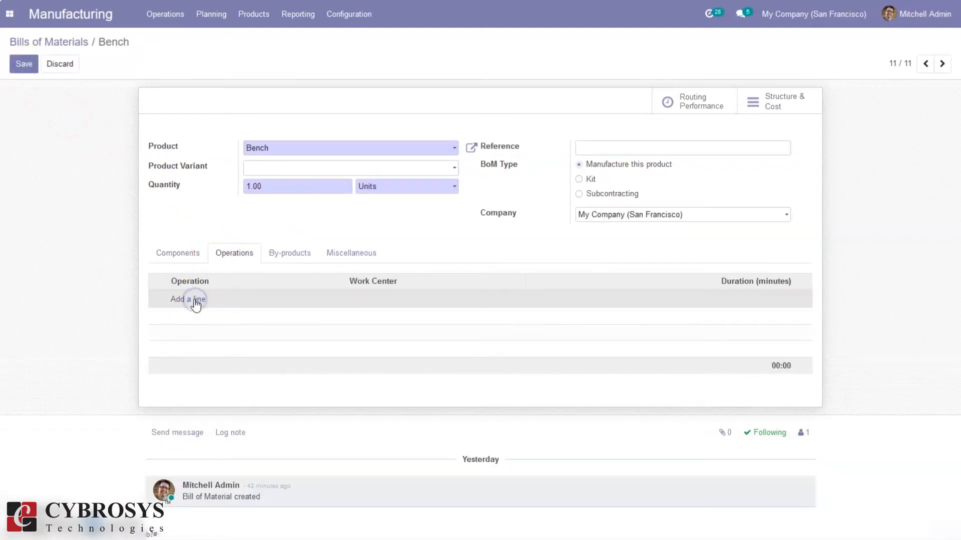
text(Cutting)
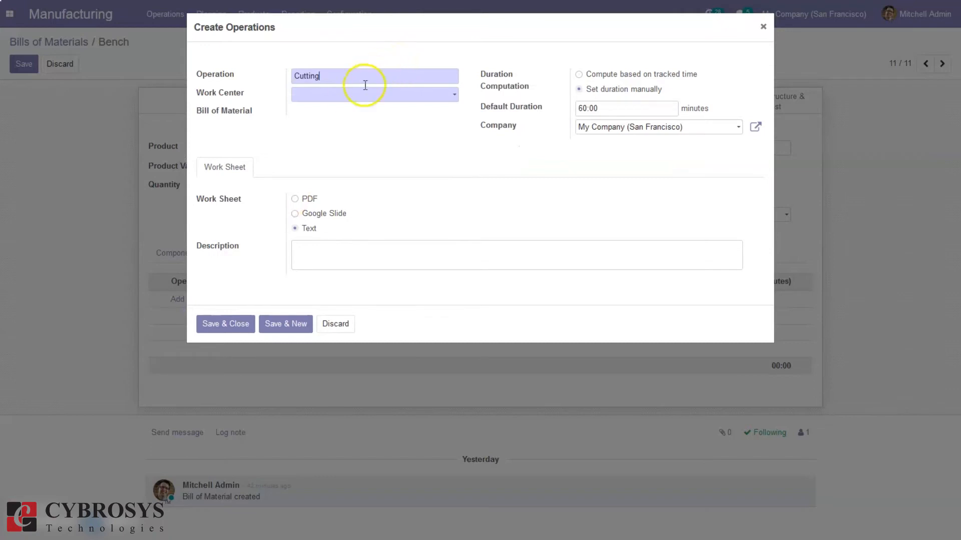
click(349, 95)
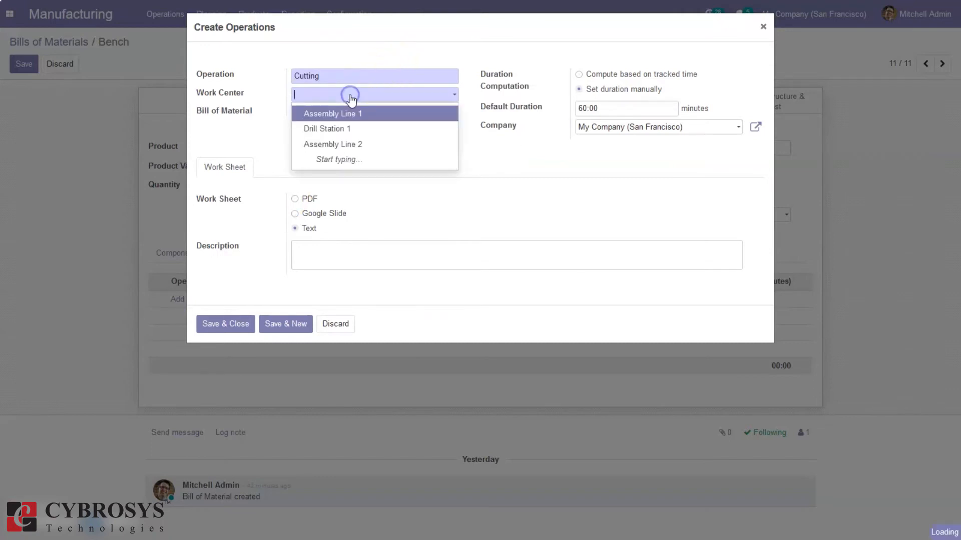
click(330, 116)
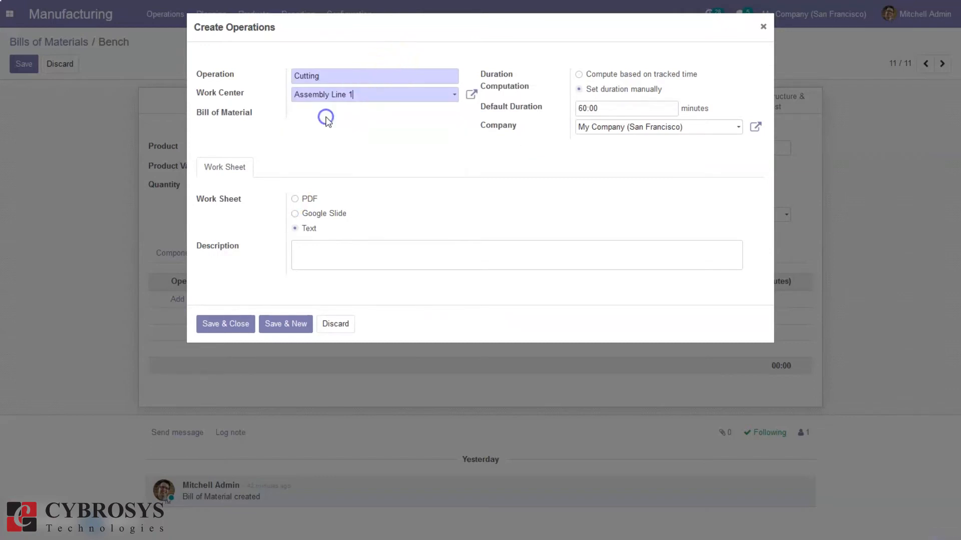
click(585, 108)
click(231, 325)
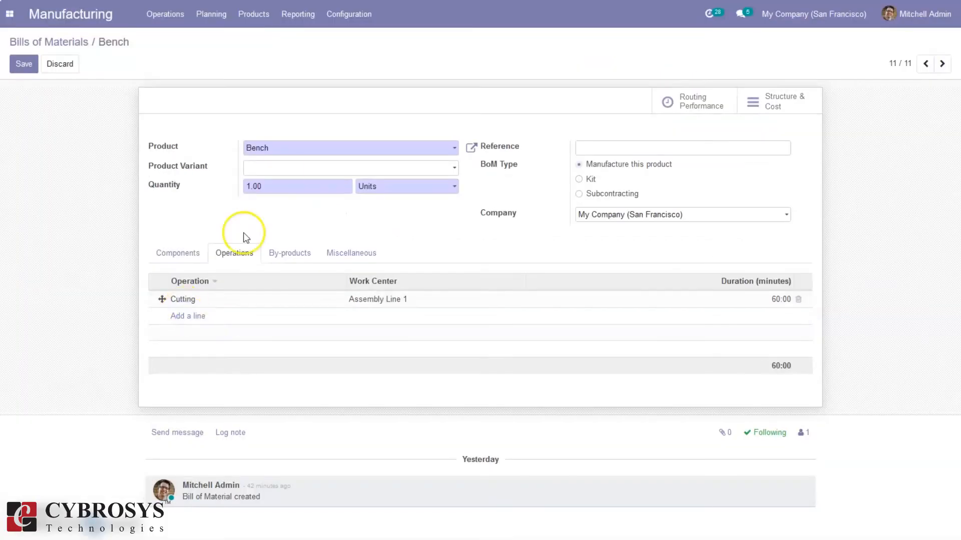
- Add a second operation named "finishing" at work center Assembly Line 2 to the Bench bill of materials
click(191, 314)
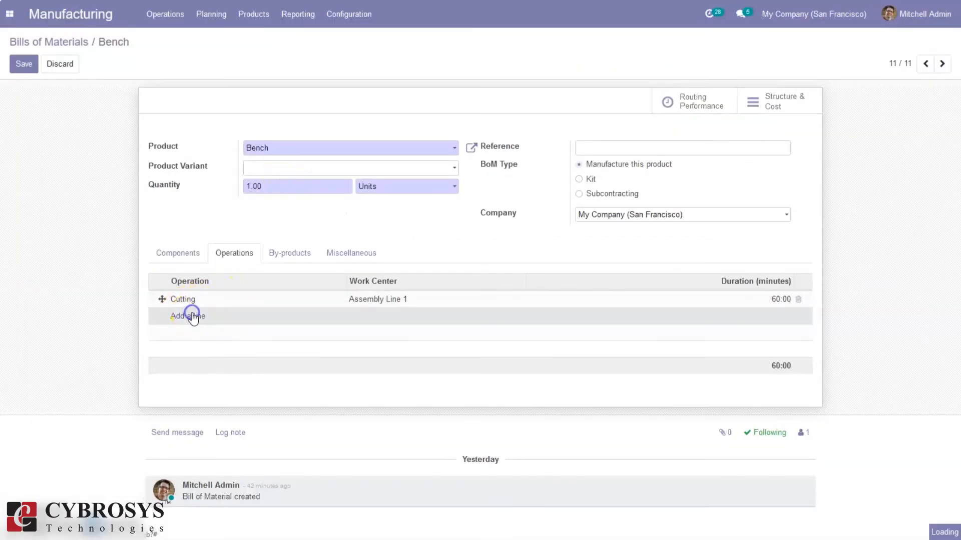
text(fi)
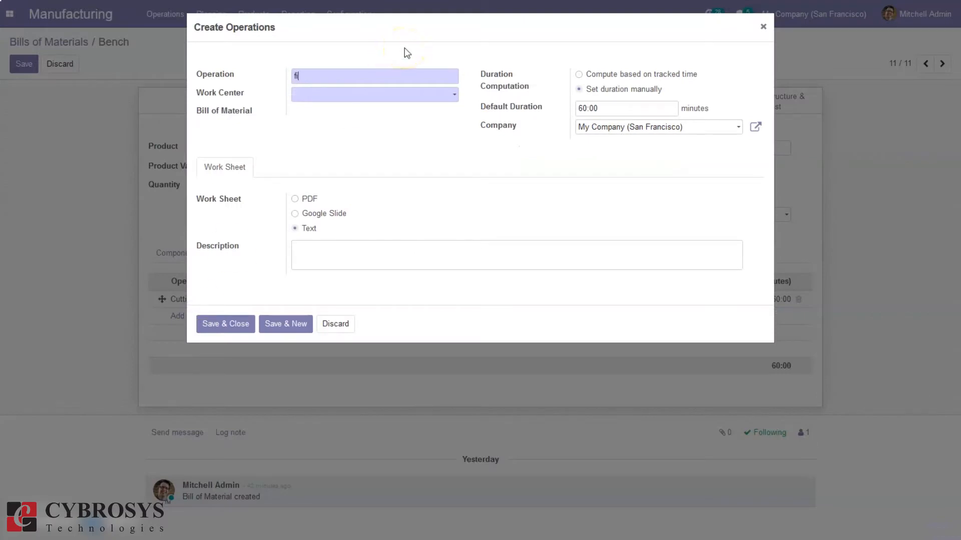
text(nishing)
click(329, 96)
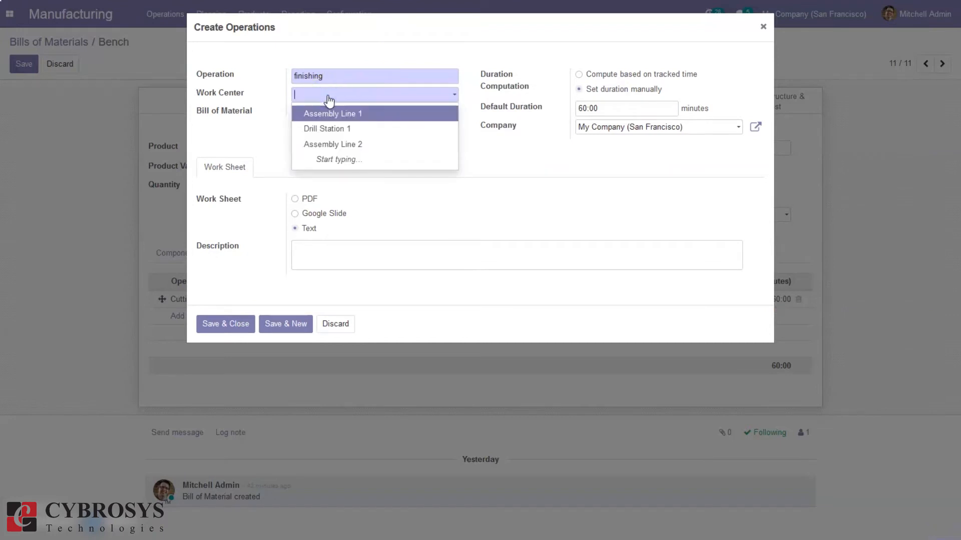
click(338, 144)
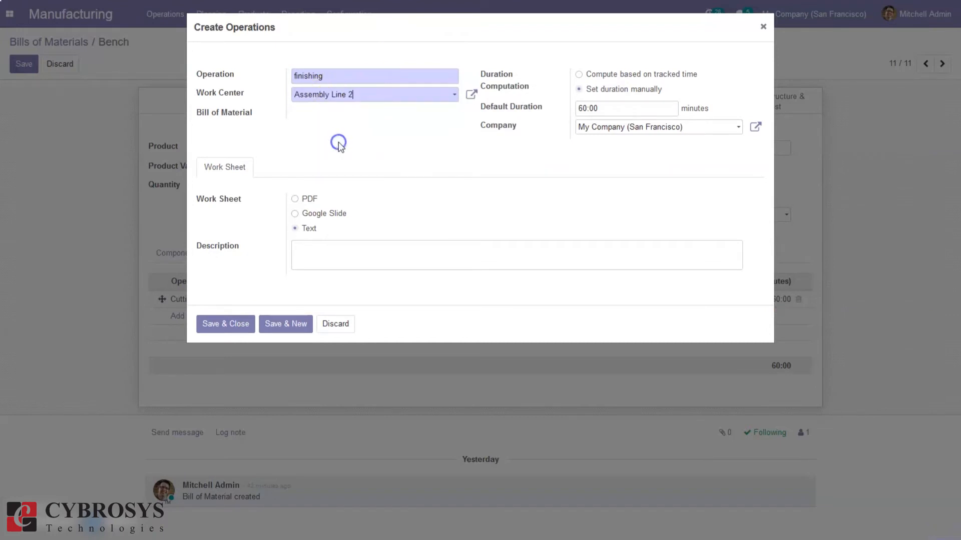
click(221, 326)
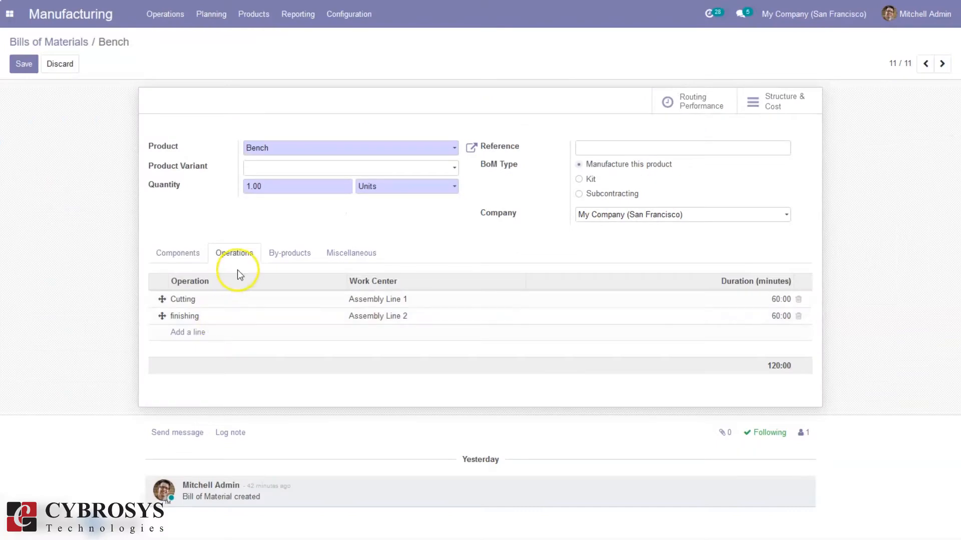
- Add [CONS_25630] Screw as a by-product of the Bench bill of materials
click(297, 253)
click(172, 300)
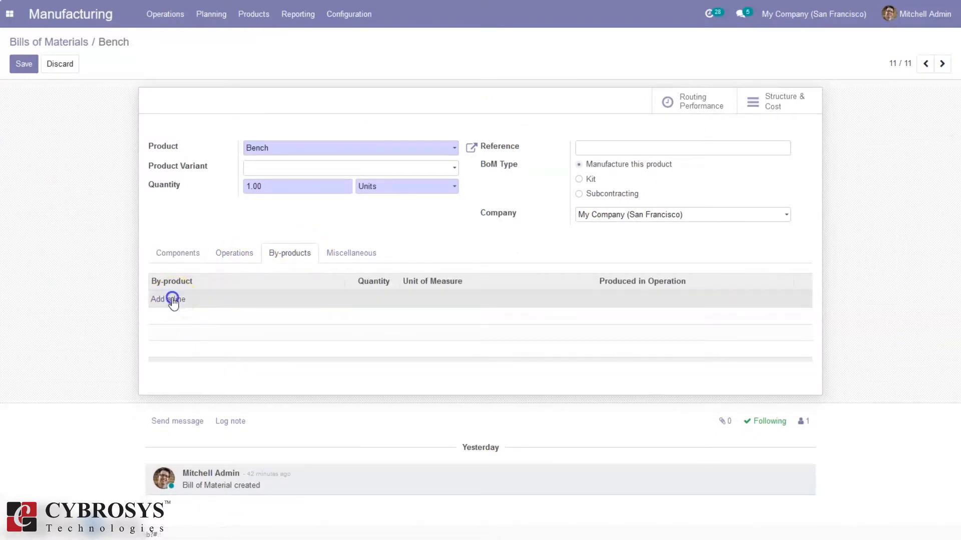
click(172, 301)
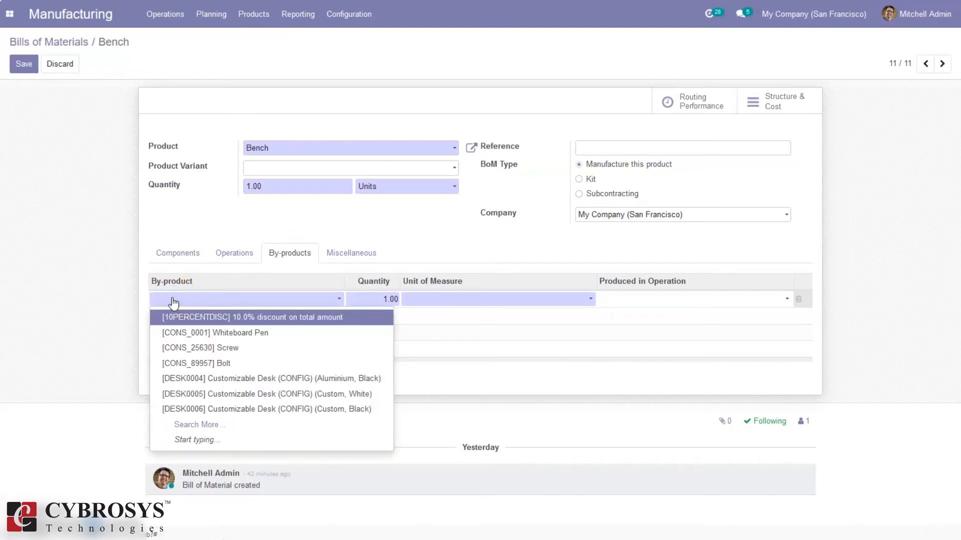
text(de)
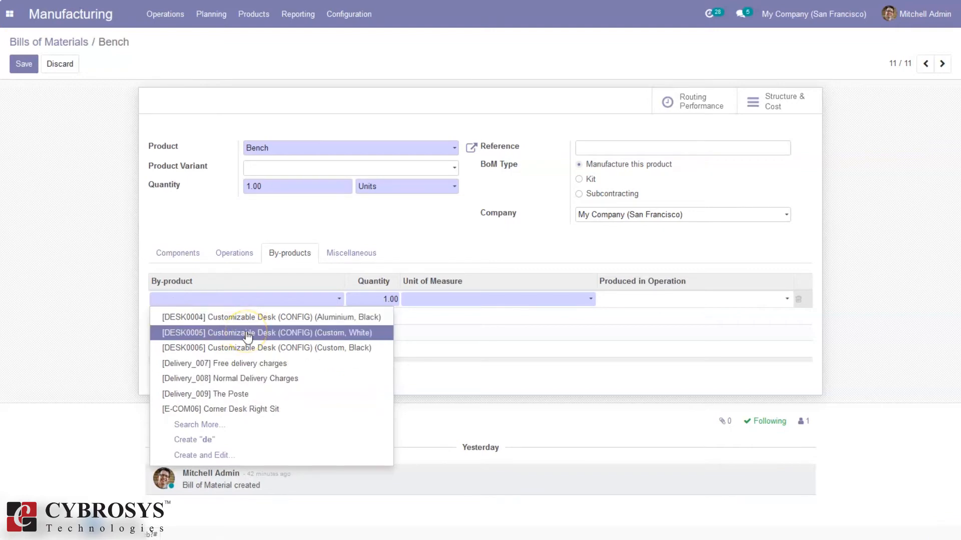
key(BackSpace)
key(BackSpace)
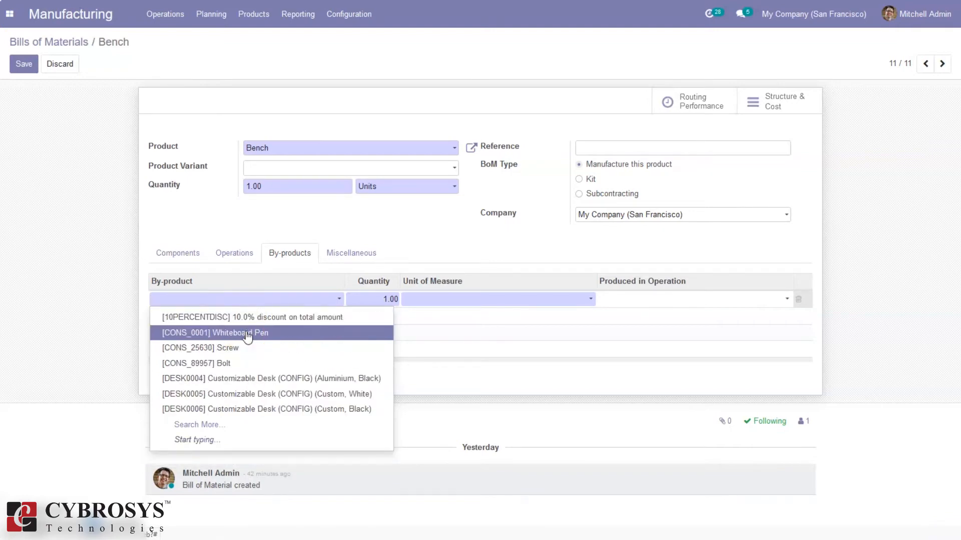
click(234, 349)
- Review the Bench bill's manufacturing readiness and flexible consumption options, its by-products and its operations
click(345, 256)
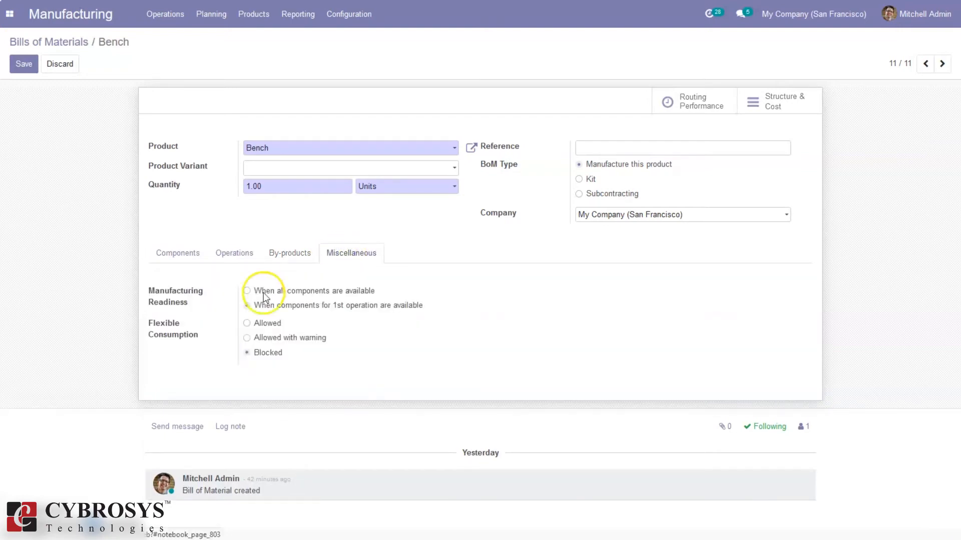
mouse_move(166, 297)
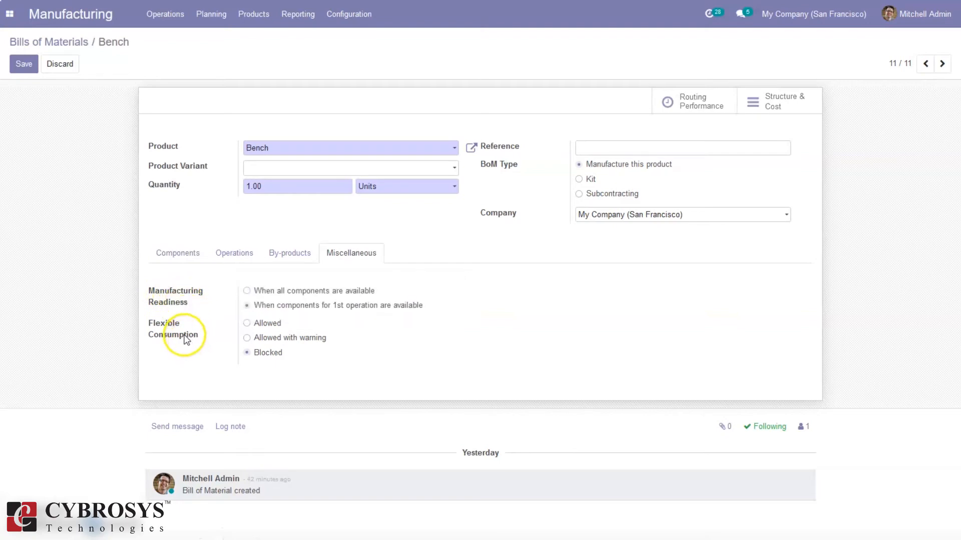
click(288, 255)
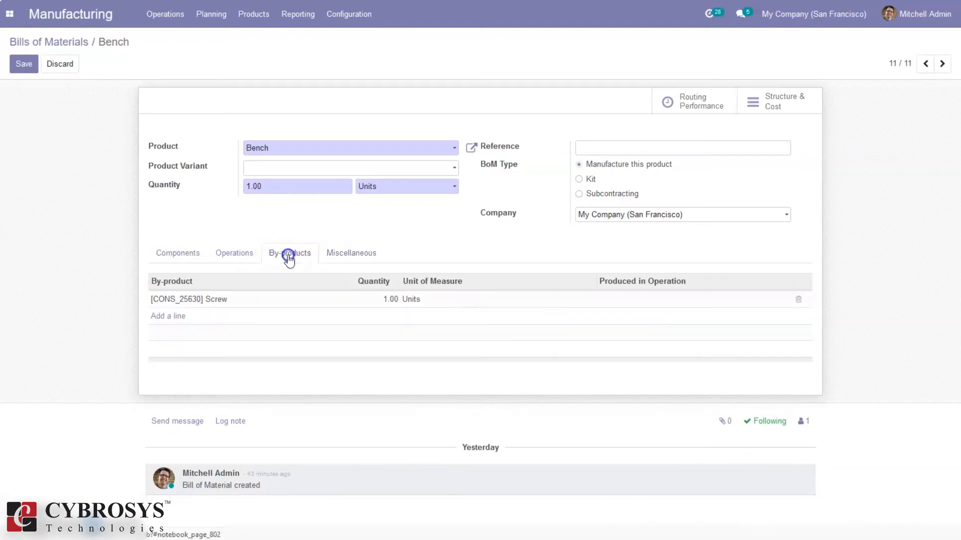
click(238, 256)
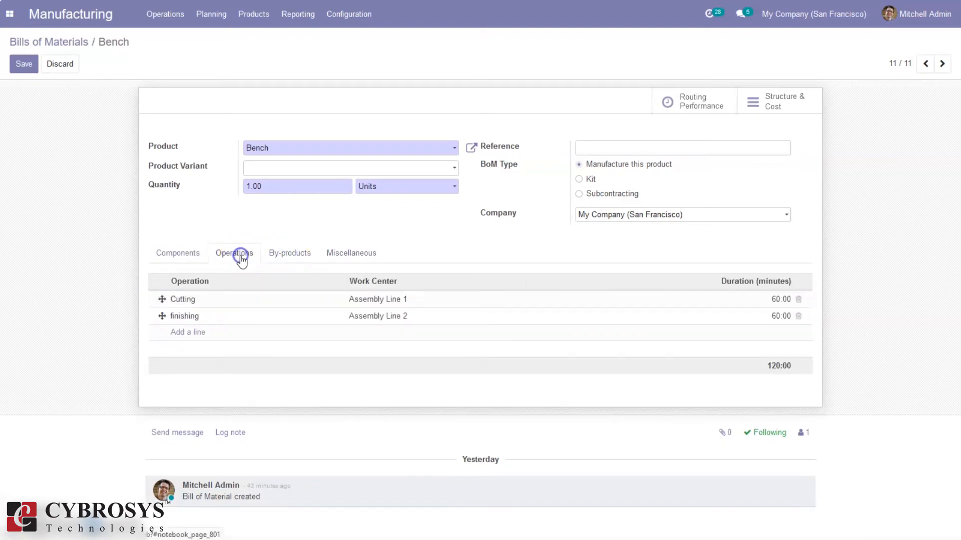
- Check the components of the Bench bill of materials and save the bill
click(174, 254)
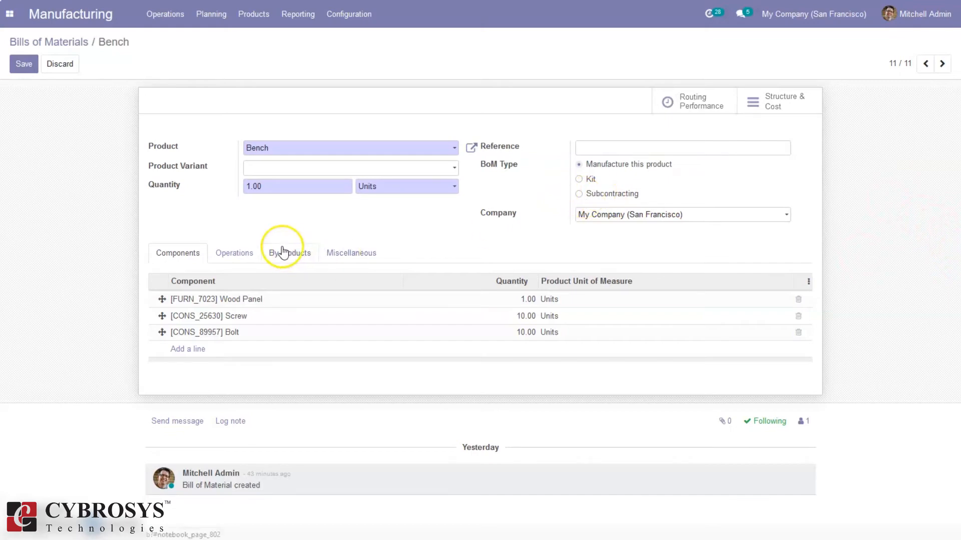
click(26, 62)
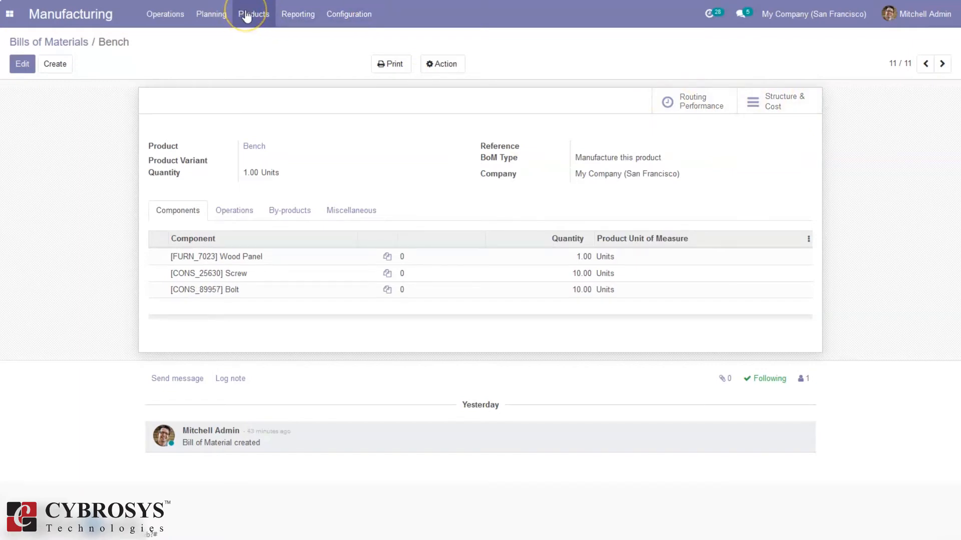
- Open the Bench product and examine its general information, cost computation option and inventory routes
click(248, 148)
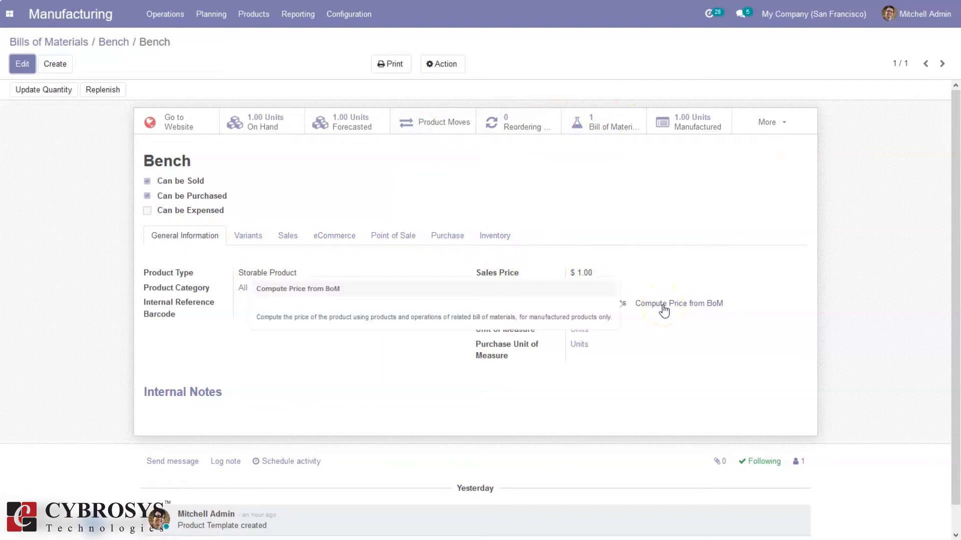
click(676, 221)
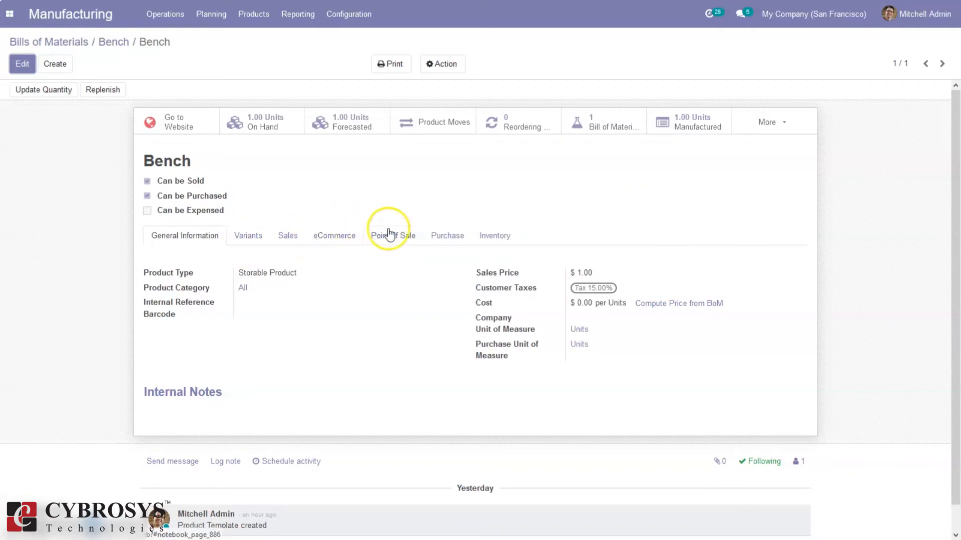
click(479, 234)
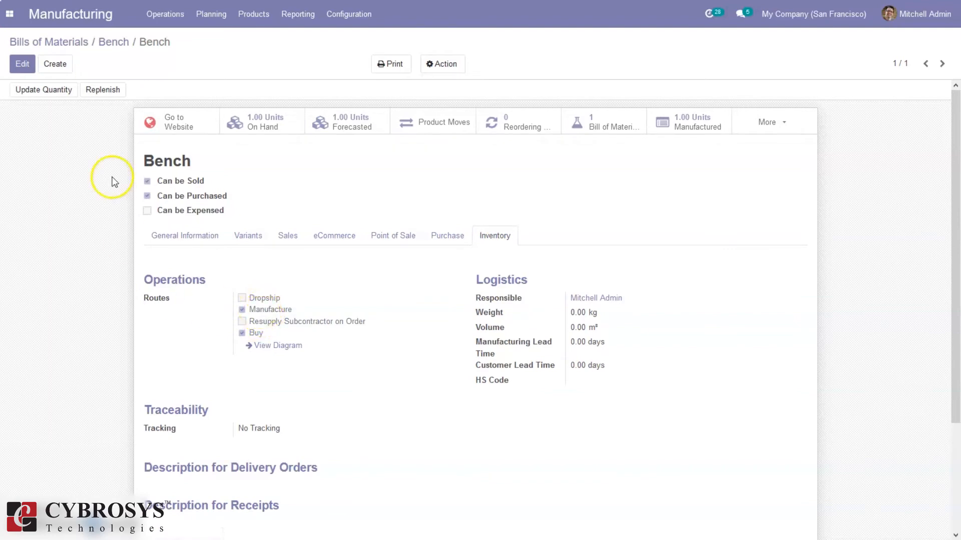
- Create a new manufacturing order for the product Bench
click(165, 14)
click(195, 40)
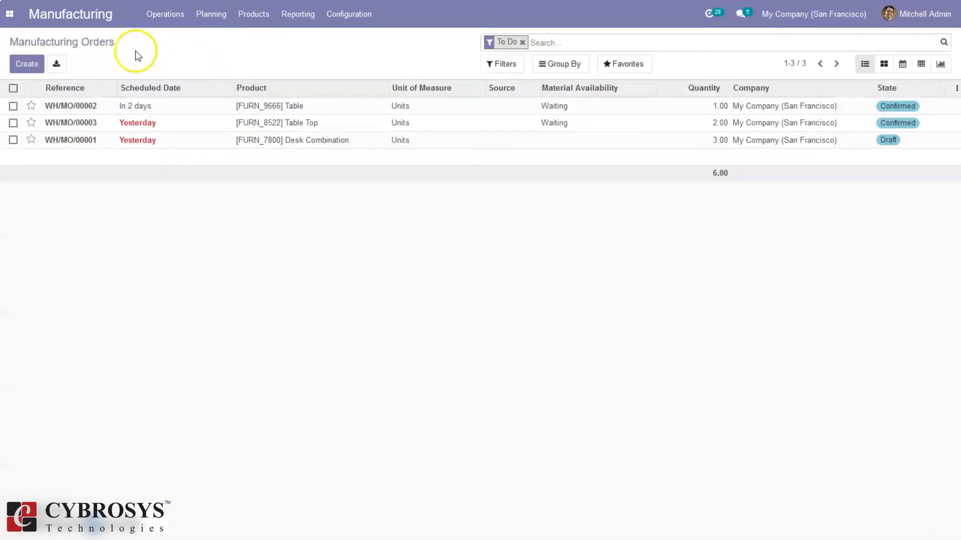
click(28, 64)
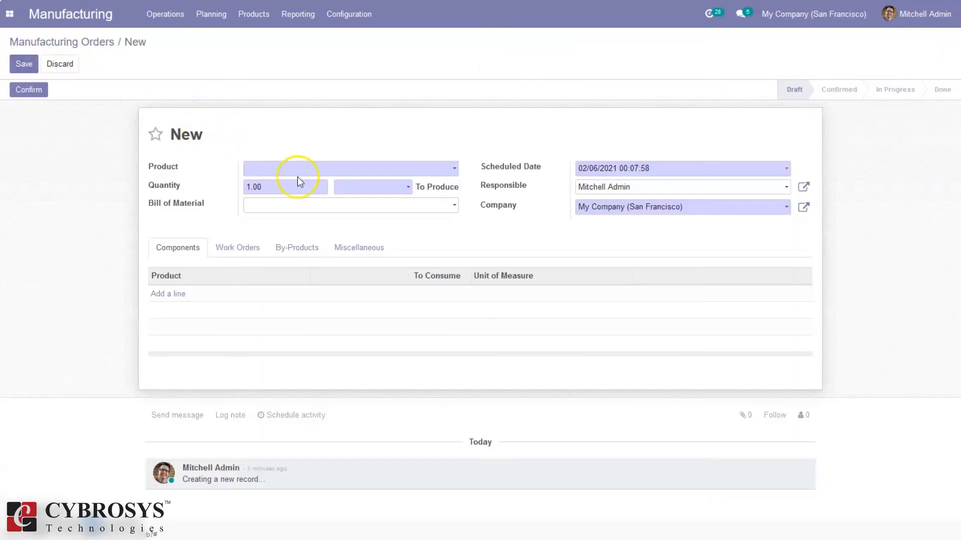
click(298, 176)
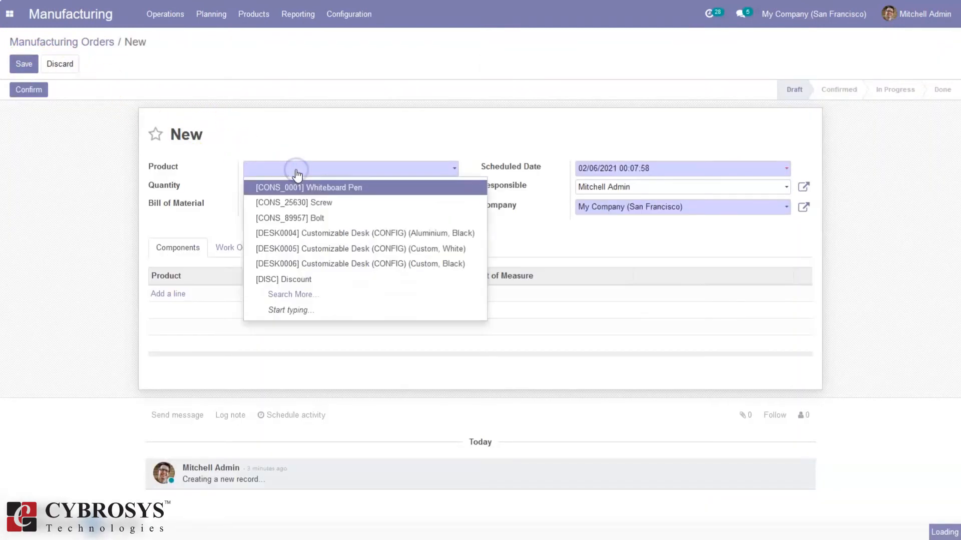
click(328, 206)
text(be)
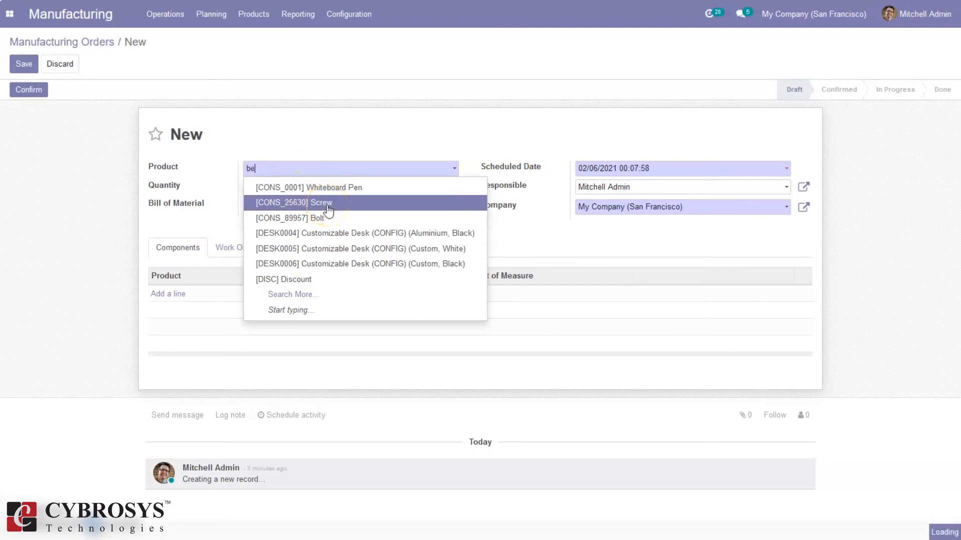
click(291, 188)
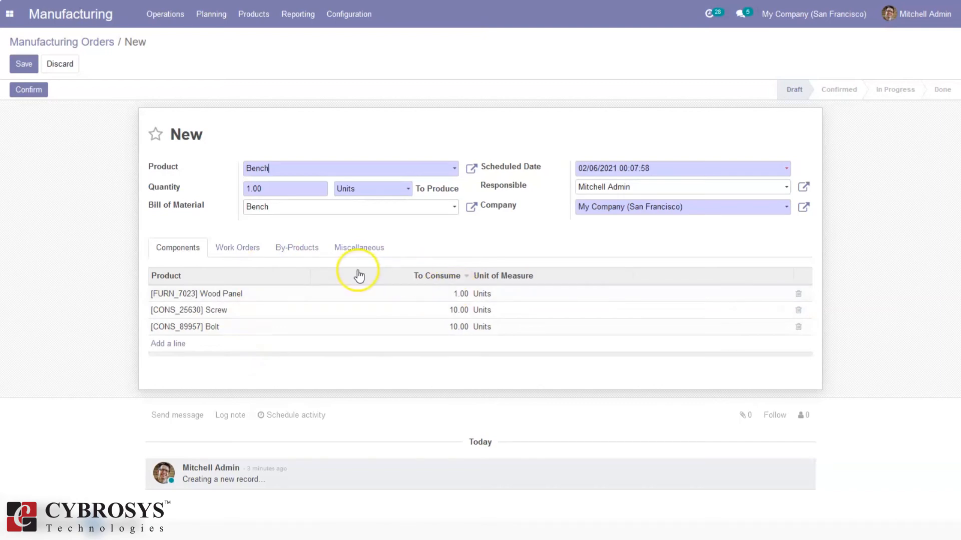
- Review the work orders and by-products of the new Bench manufacturing order and confirm the order
click(252, 250)
click(303, 250)
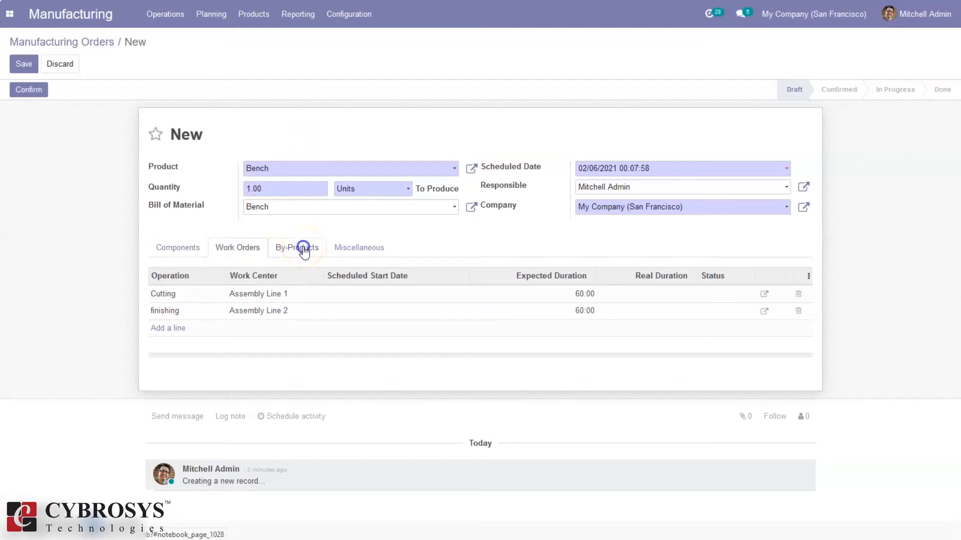
click(246, 248)
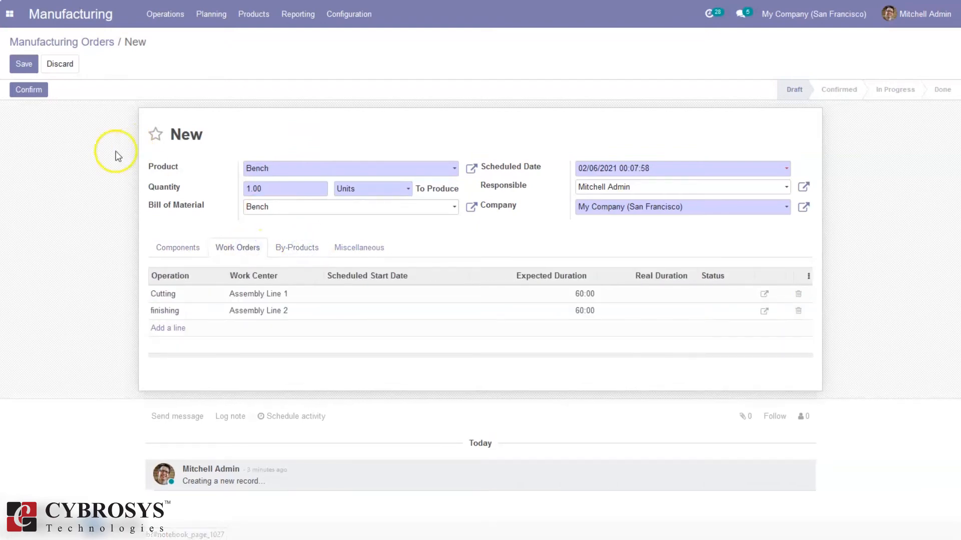
click(30, 90)
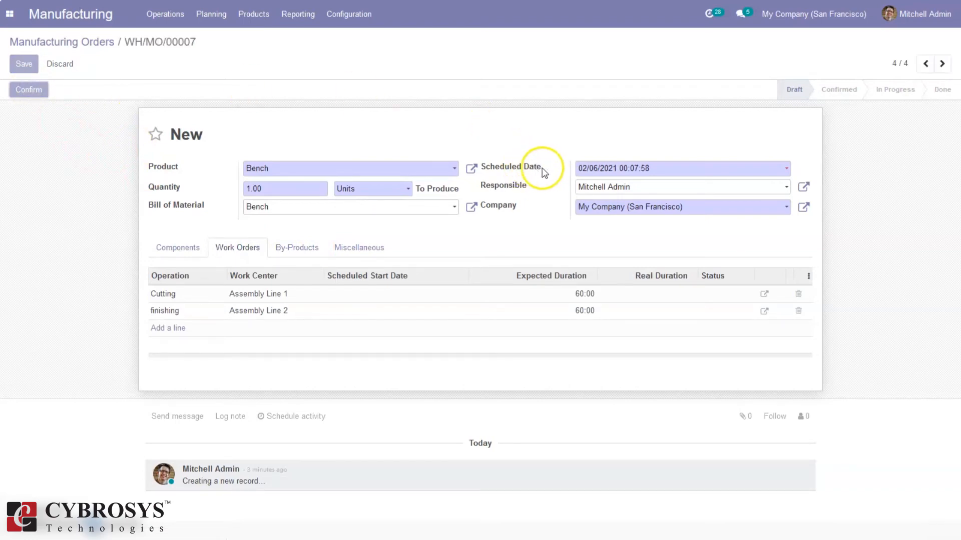
- Examine the confirmed Bench order's scheduled date, components and work orders, including the Cutting operation's time tracking
mouse_move(510, 172)
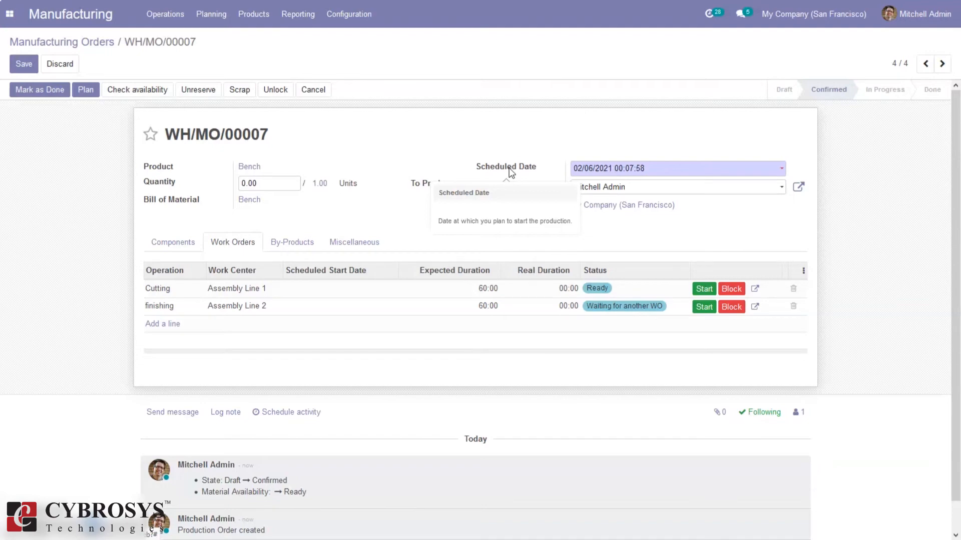
click(288, 276)
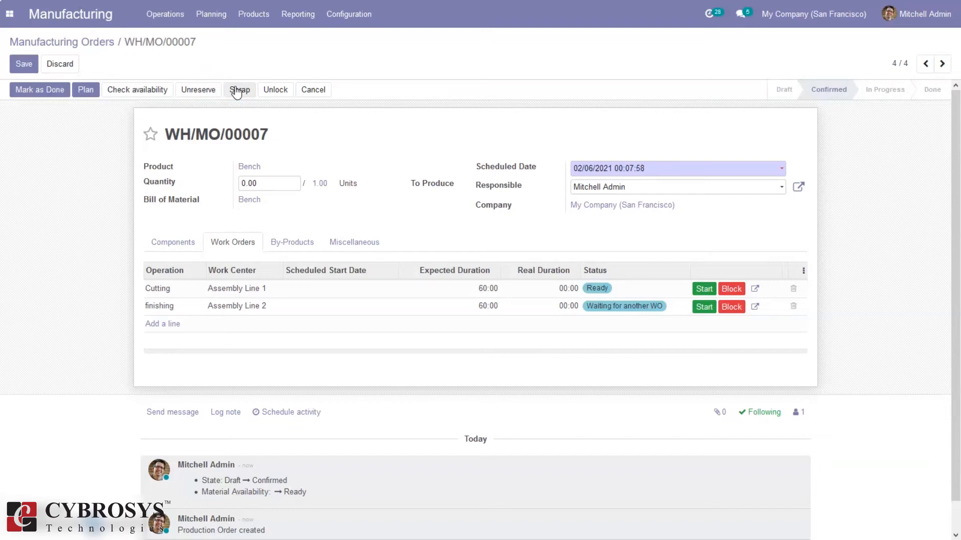
click(271, 94)
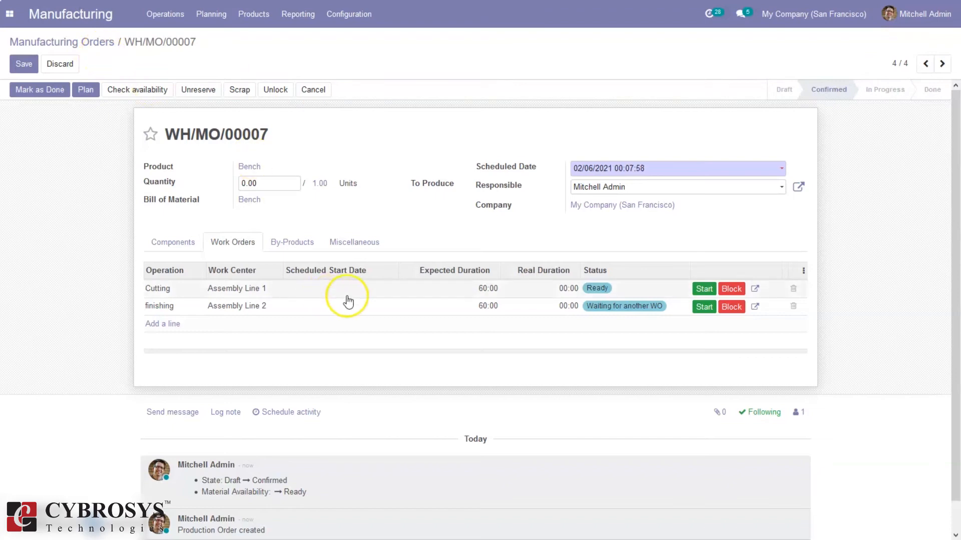
click(183, 242)
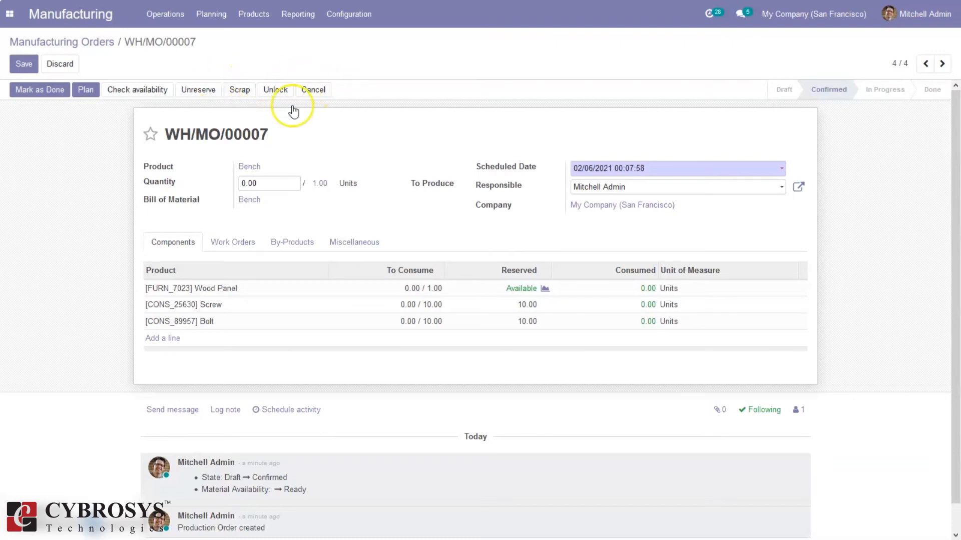
click(219, 240)
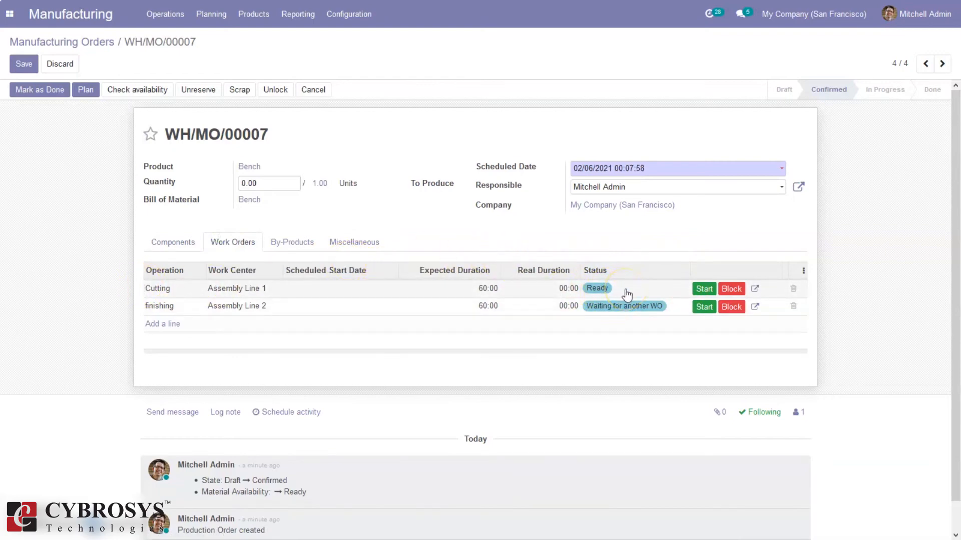
click(754, 291)
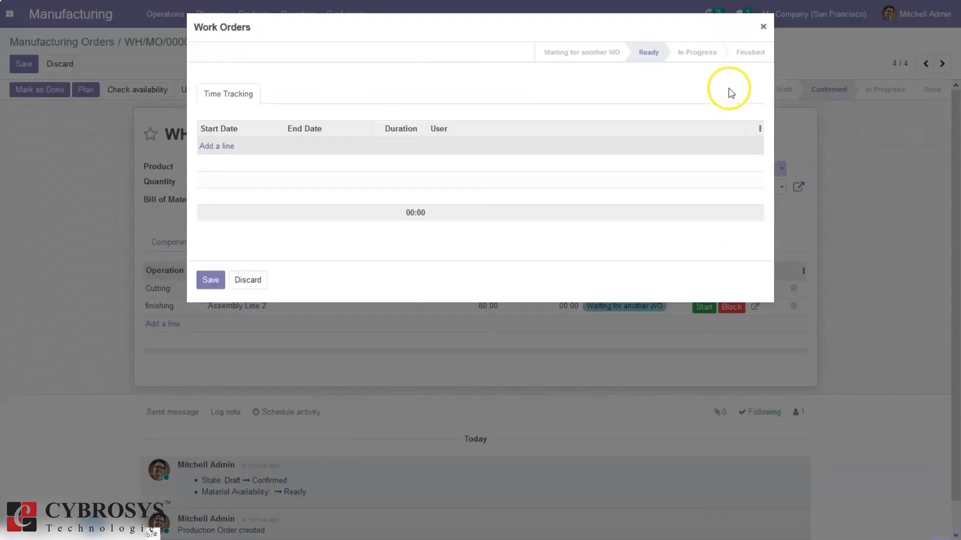
click(761, 27)
- Start and complete the Cutting and finishing work orders, checking the time tracking of Cutting in between
click(700, 288)
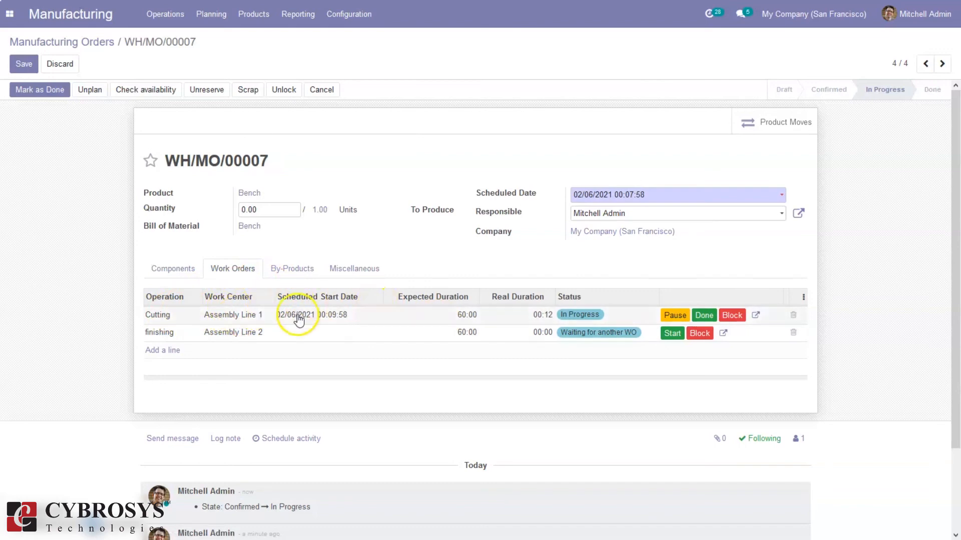
click(703, 316)
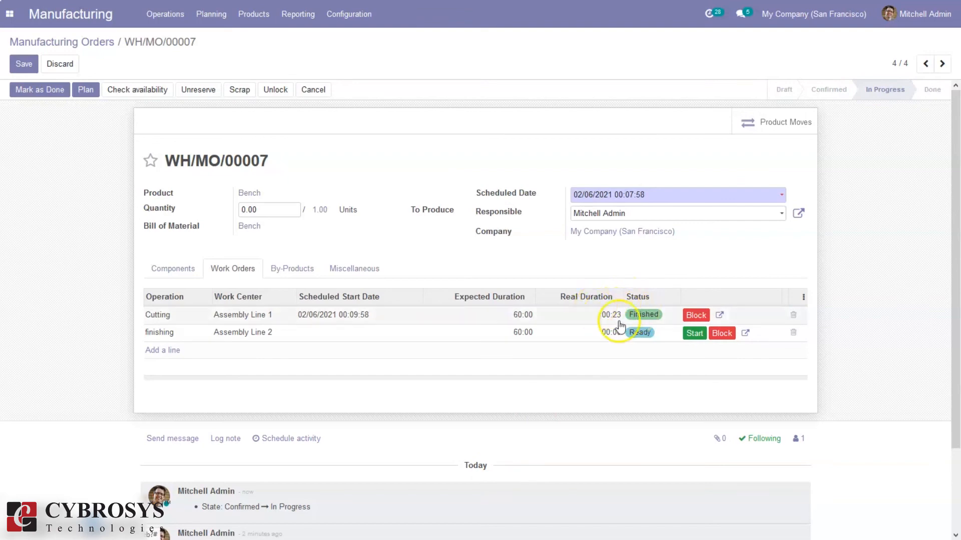
click(721, 317)
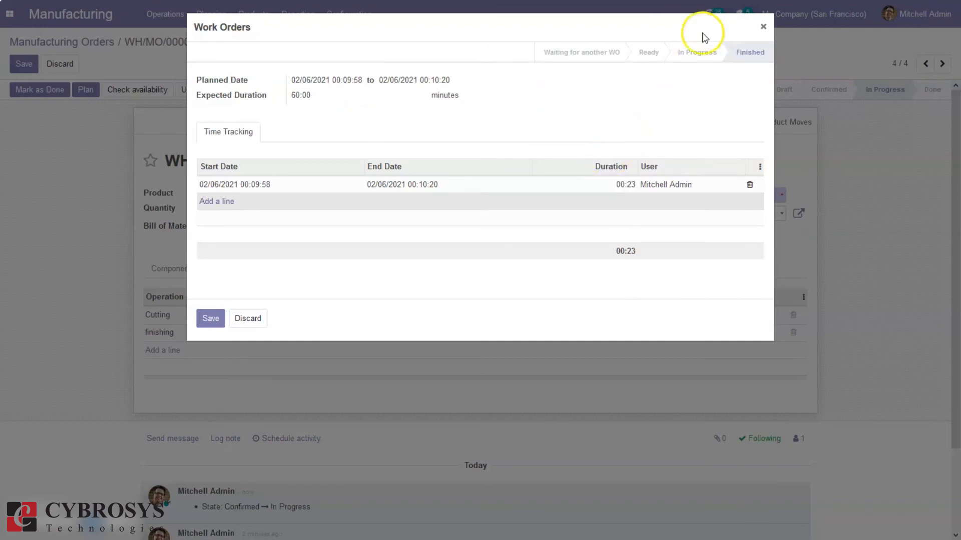
click(763, 26)
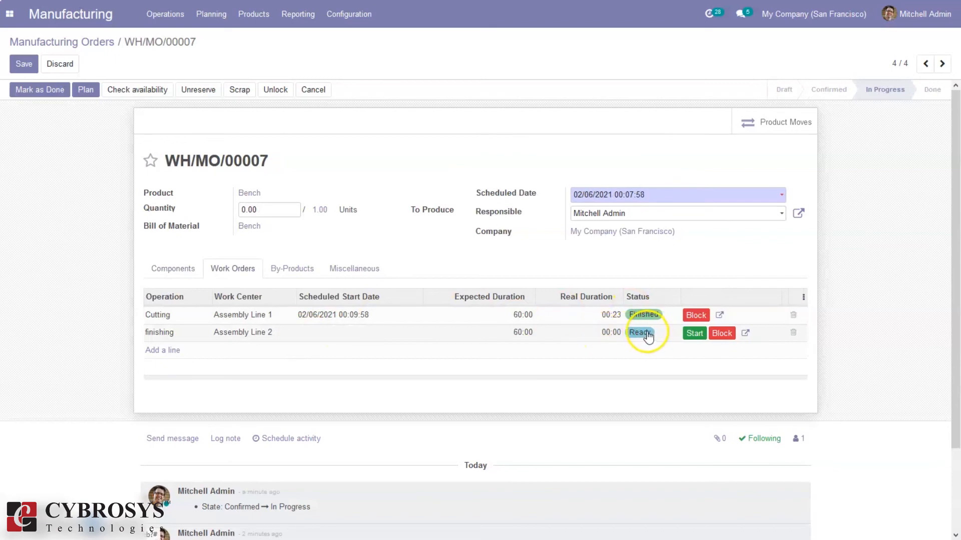
click(696, 335)
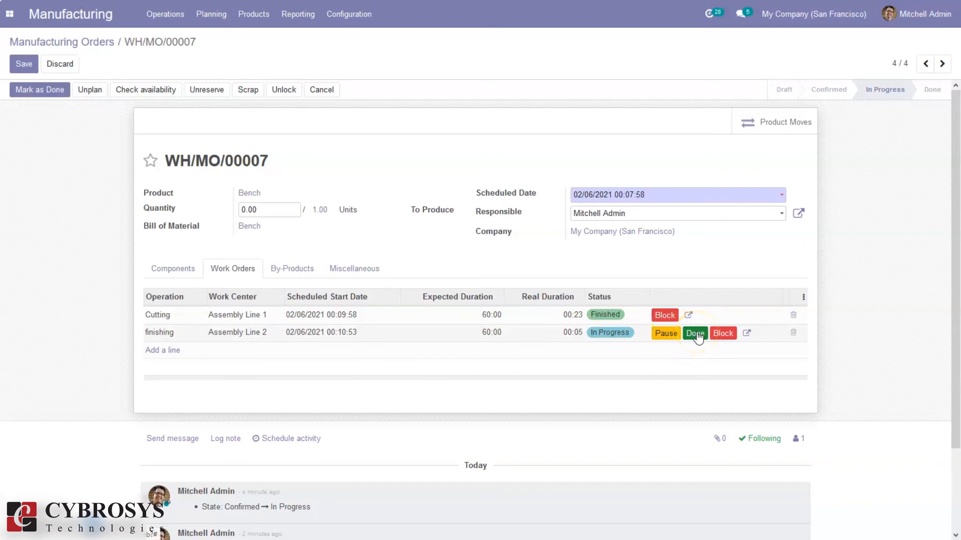
click(696, 334)
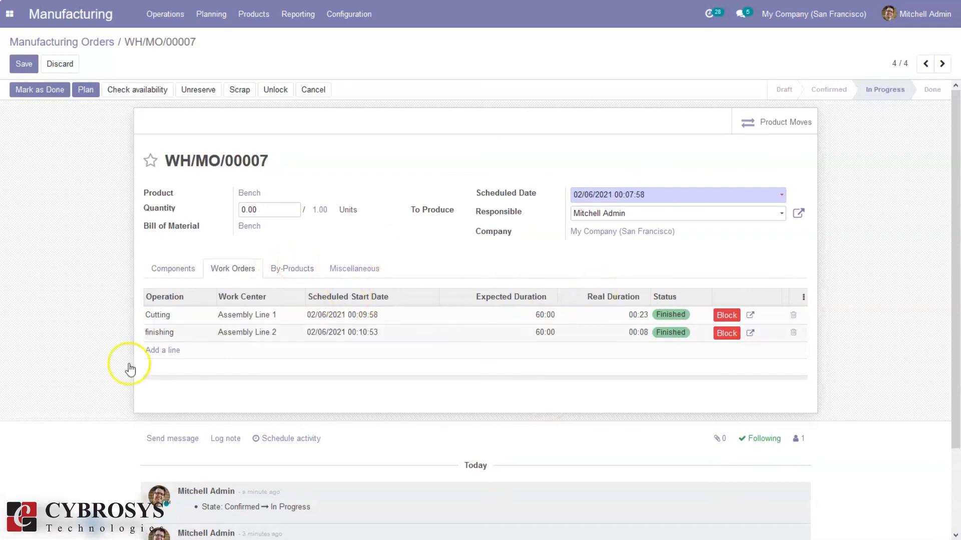
- Check the order's by-products and mark the Bench order as done, applying immediate production
click(299, 265)
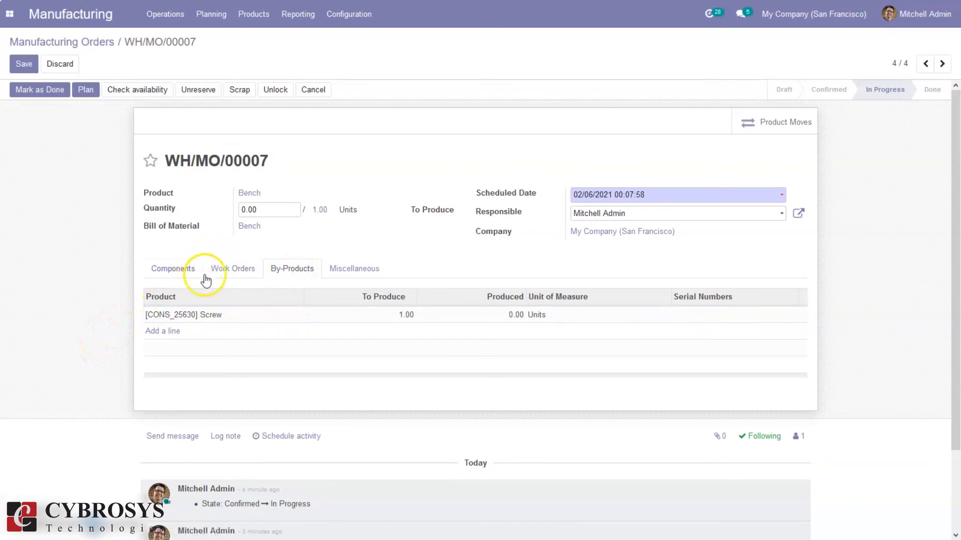
click(34, 91)
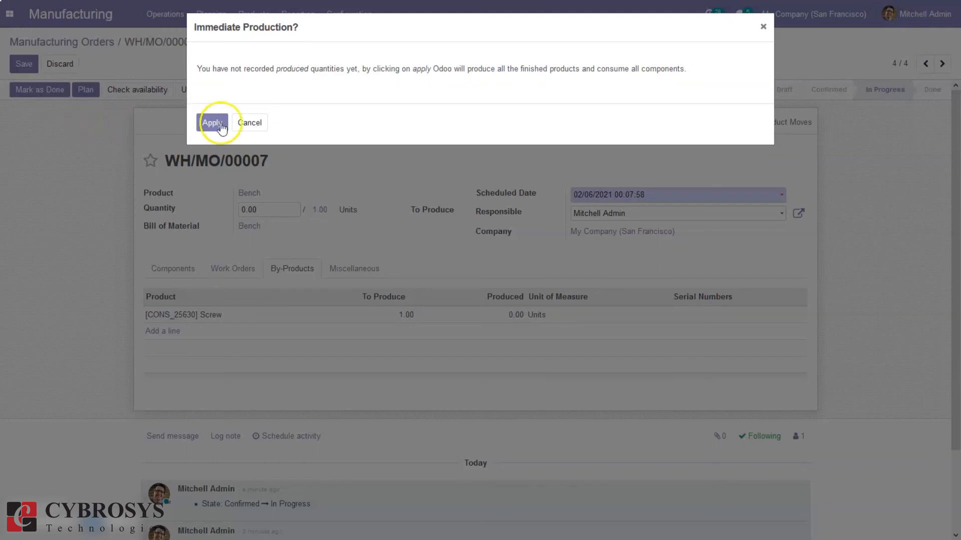
click(212, 123)
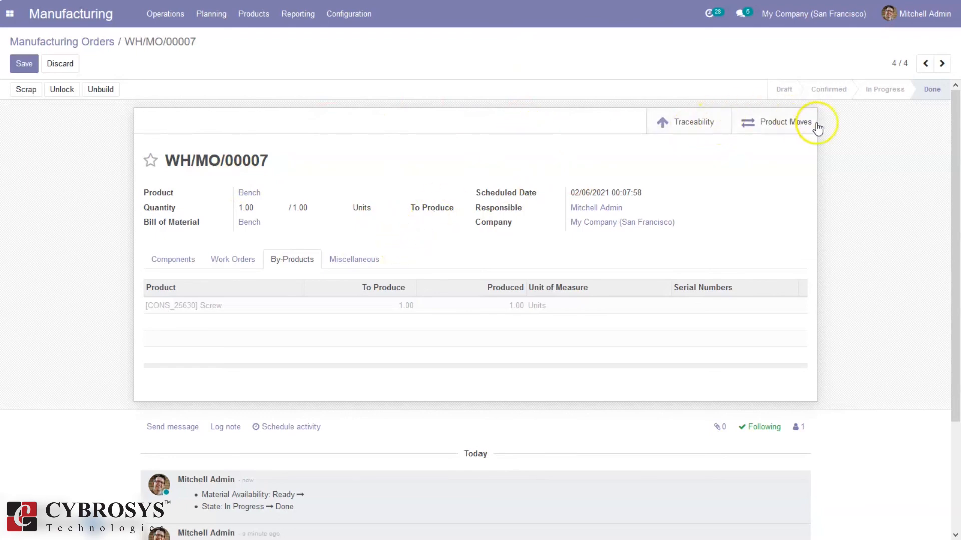
- Review the completed Bench order's traceability report and product moves, and return to the order
click(711, 123)
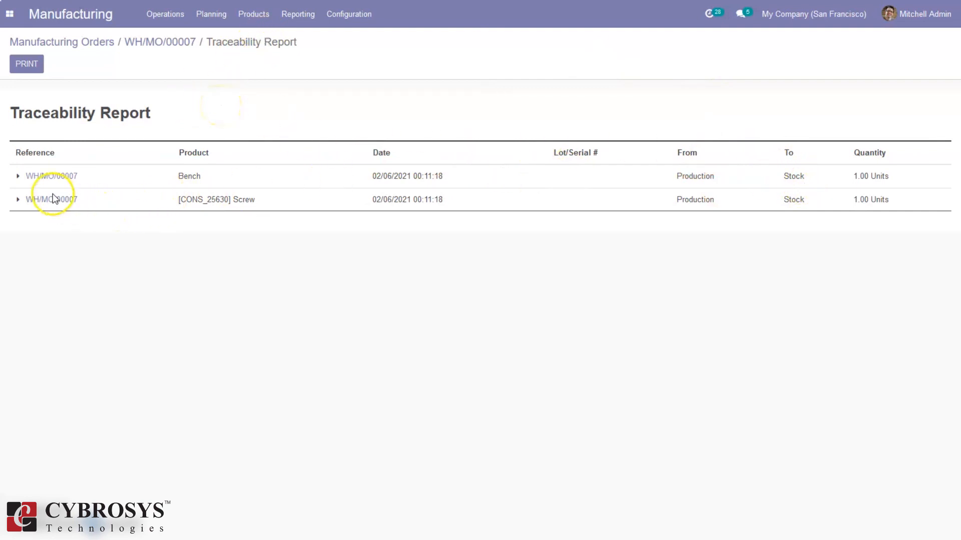
click(185, 43)
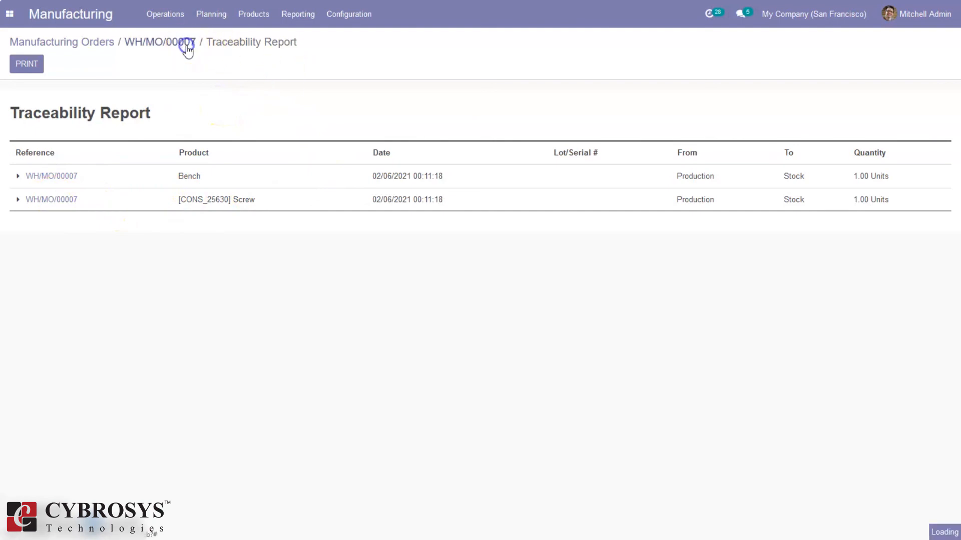
click(156, 44)
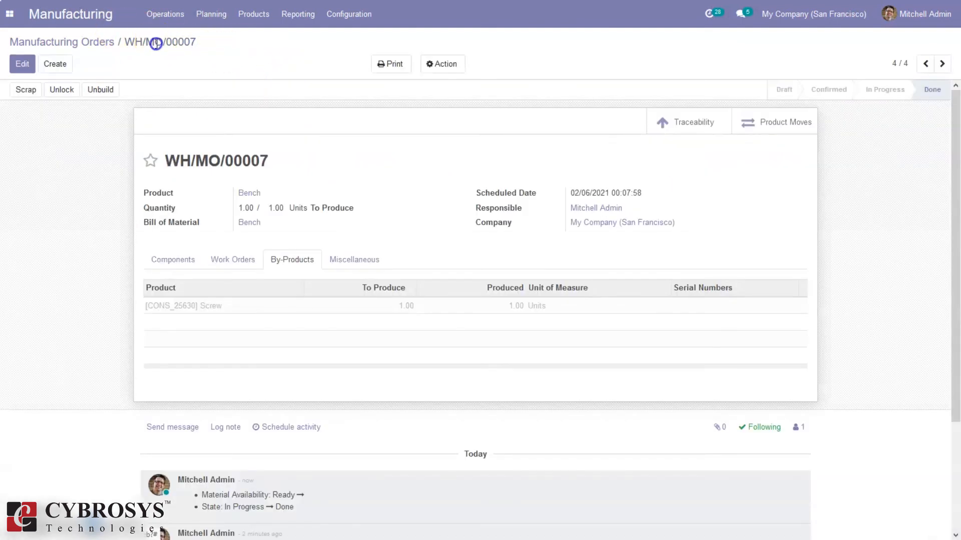
click(782, 125)
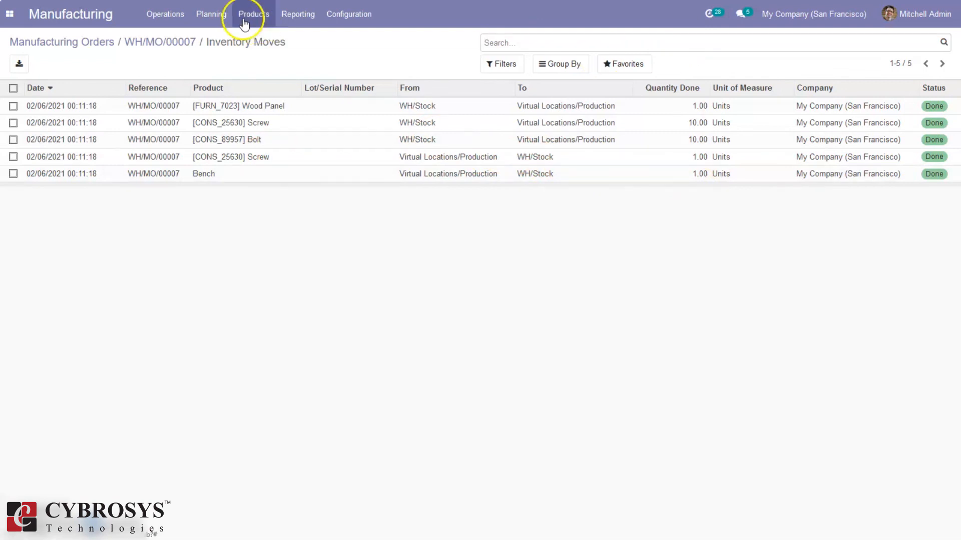
click(162, 43)
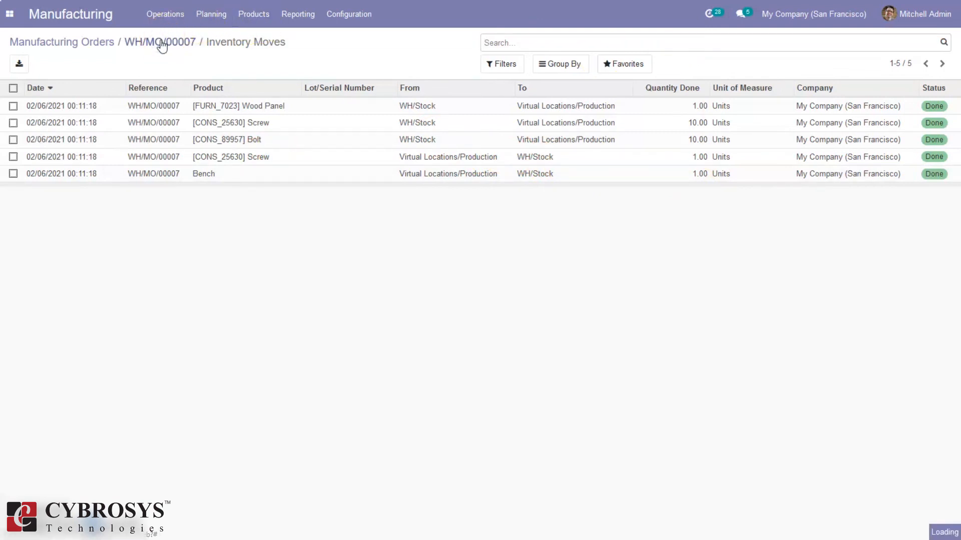
click(248, 89)
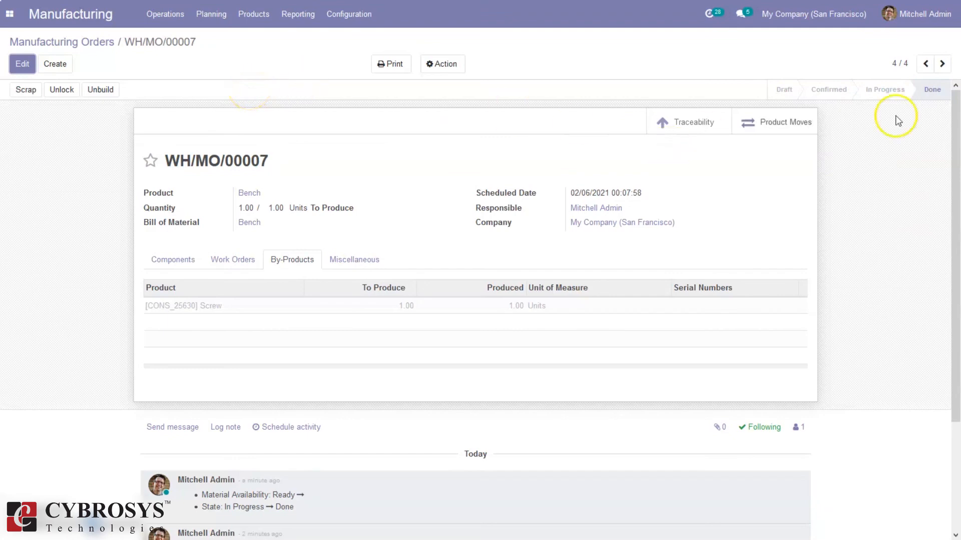
drag(950, 187, 956, 317)
scroll(957, 317, up, 3)
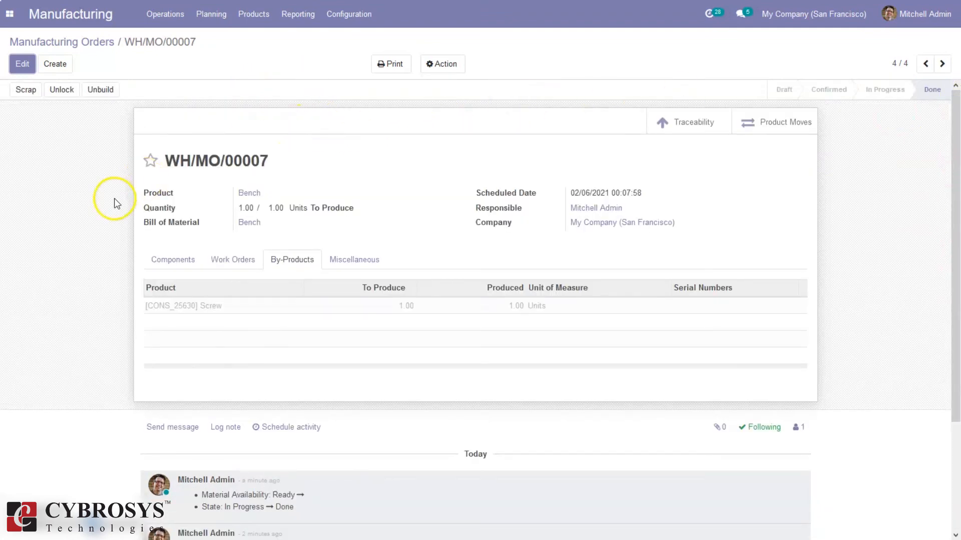
click(96, 95)
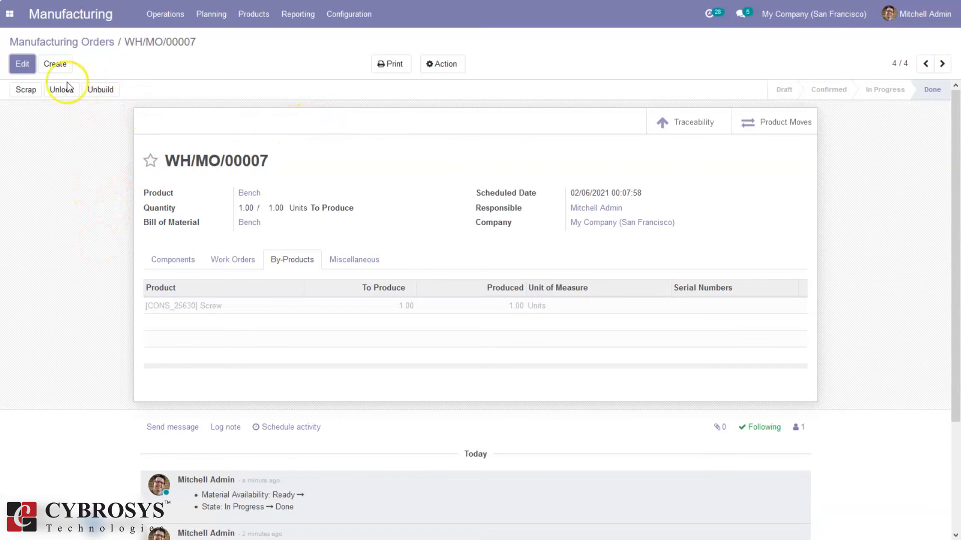